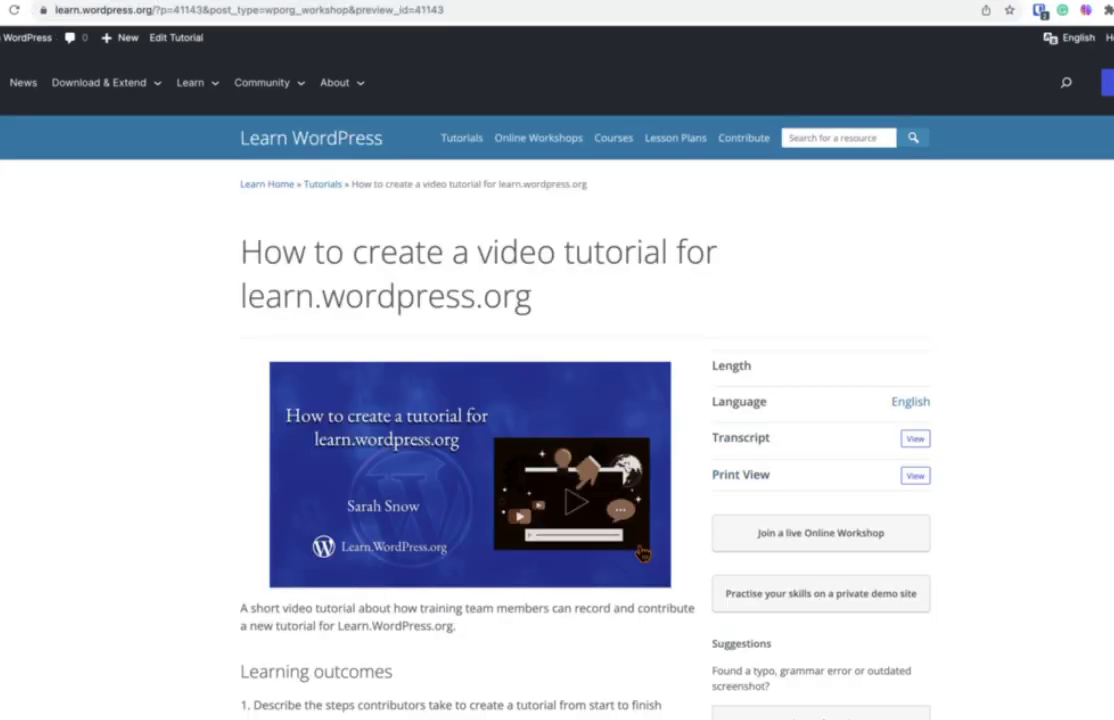
Scroll to the tutorial's Resources section and highlight its links.
scroll(641, 553, down, 5)
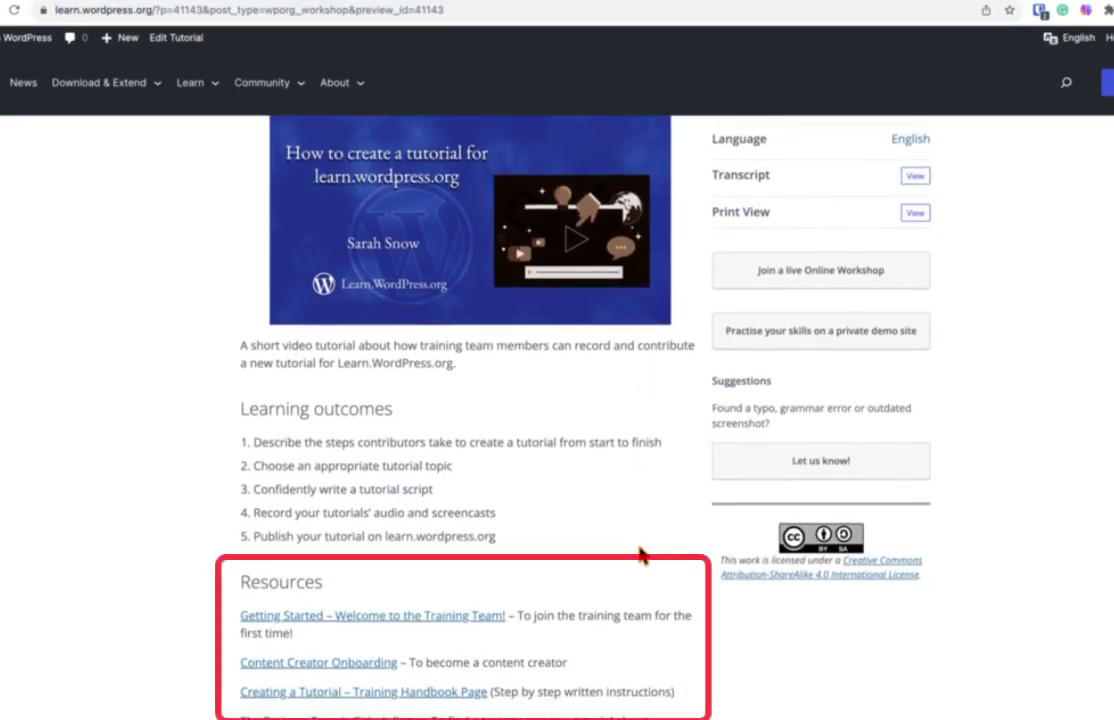
drag(244, 587, 659, 714)
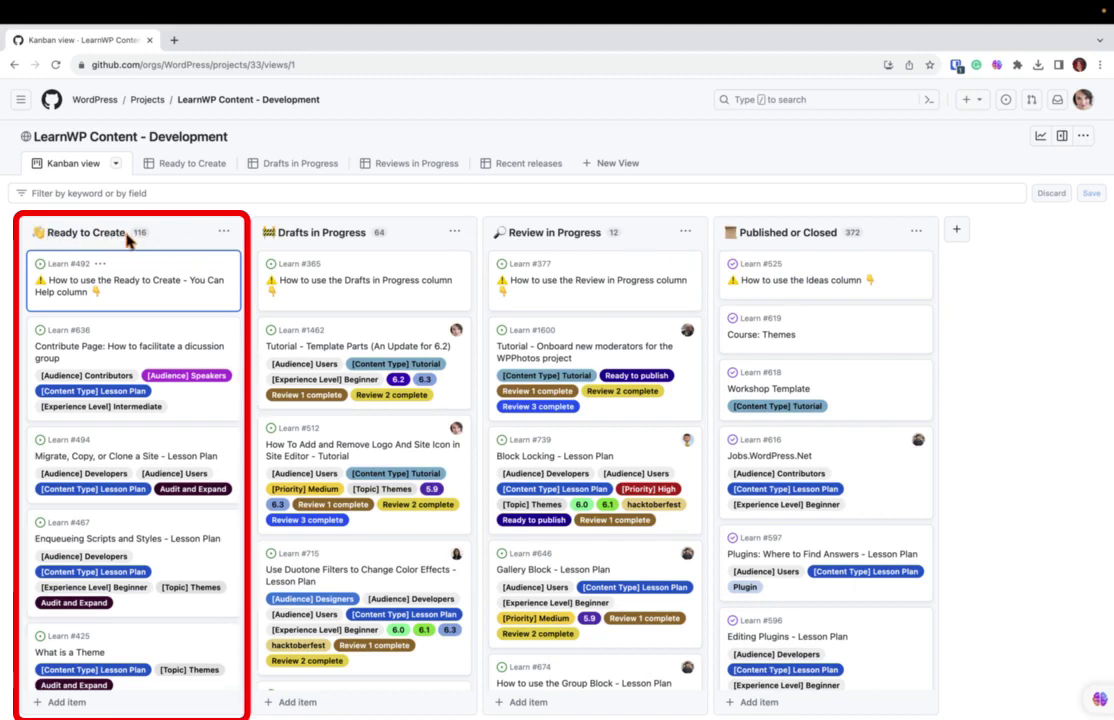
Filter the board to cards labelled [Content Type] Tutorial.
scroll(108, 321, down, 10)
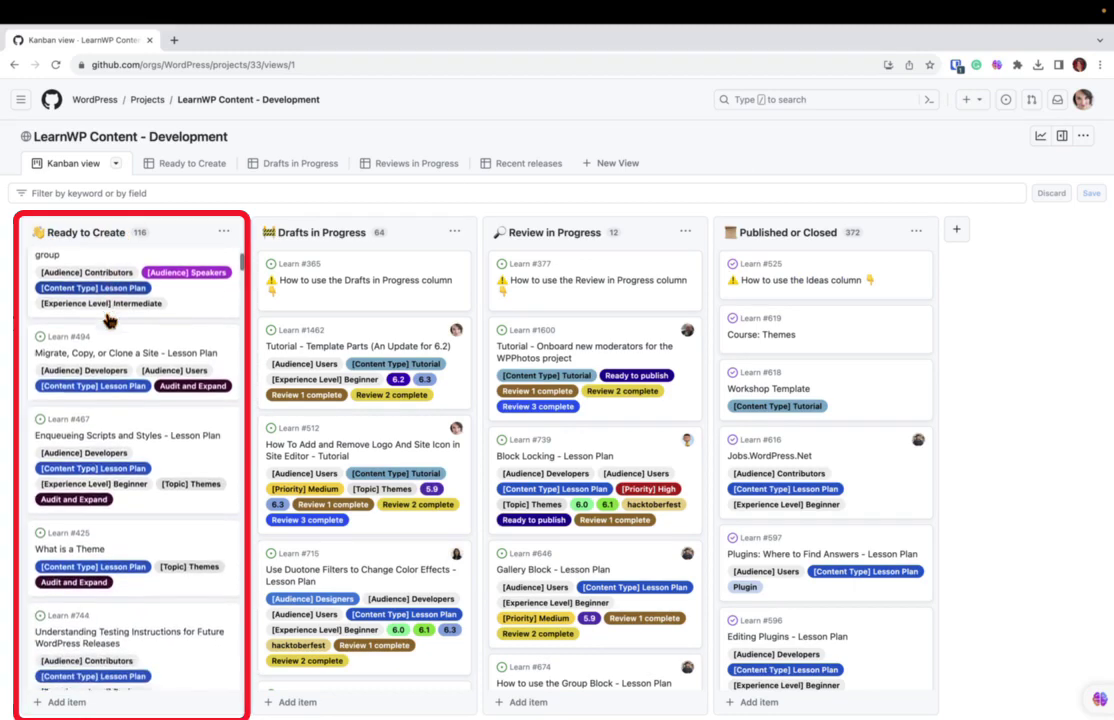
key(ctrl+f)
text(tutorial)
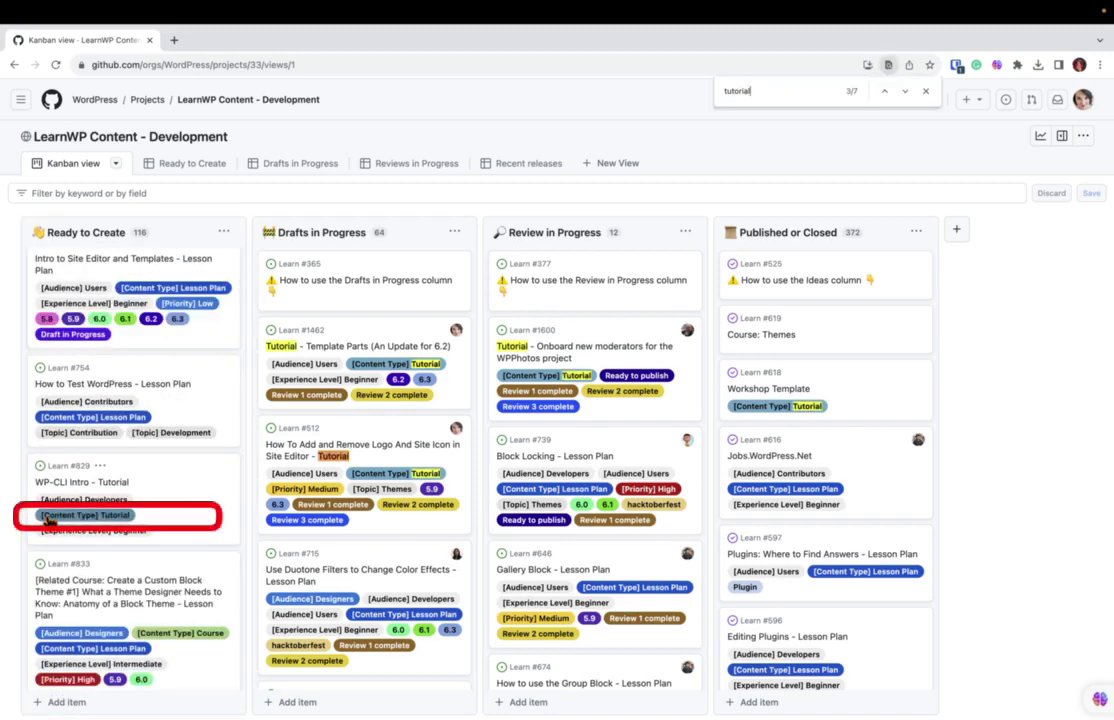
click(47, 521)
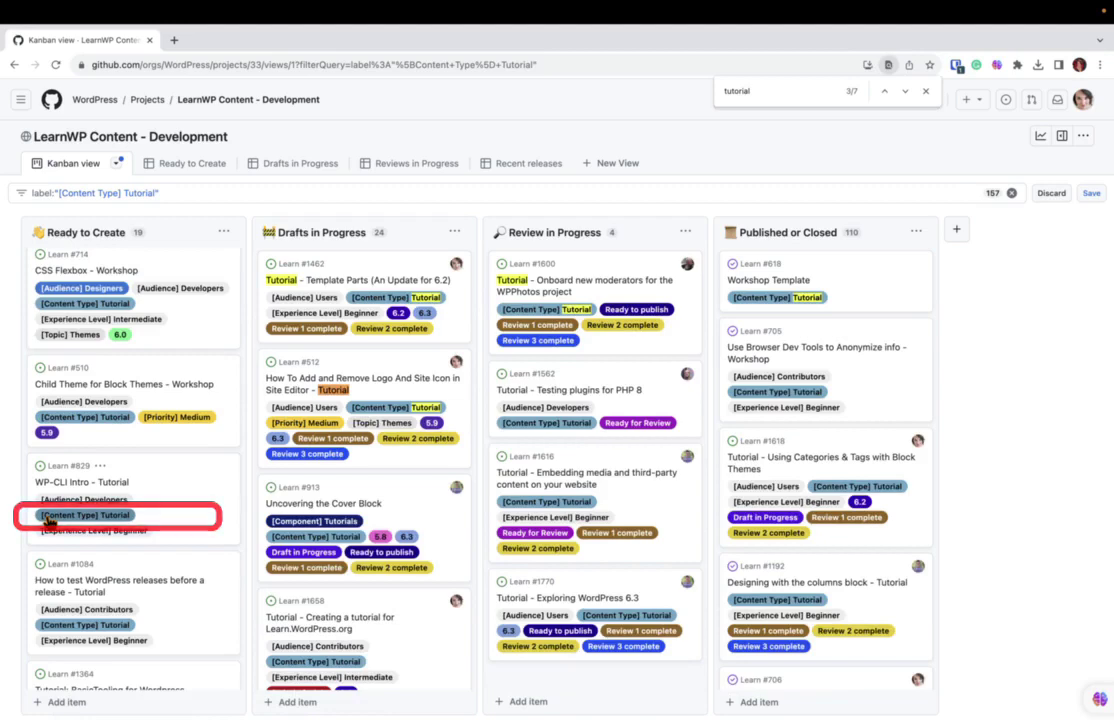
Find the 'schedule' card and open issue #1778 'Tutorial - Scheduling Posts and Pages'.
scroll(50, 560, down, 5)
key(ctrl+f)
text(schedule)
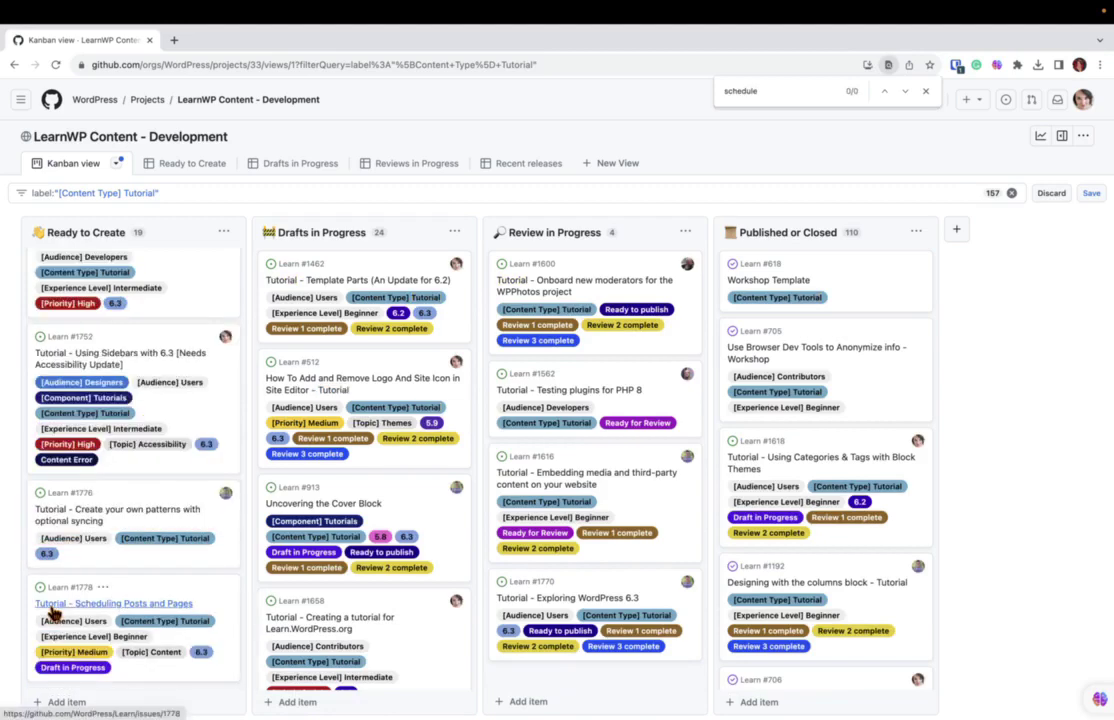
click(52, 603)
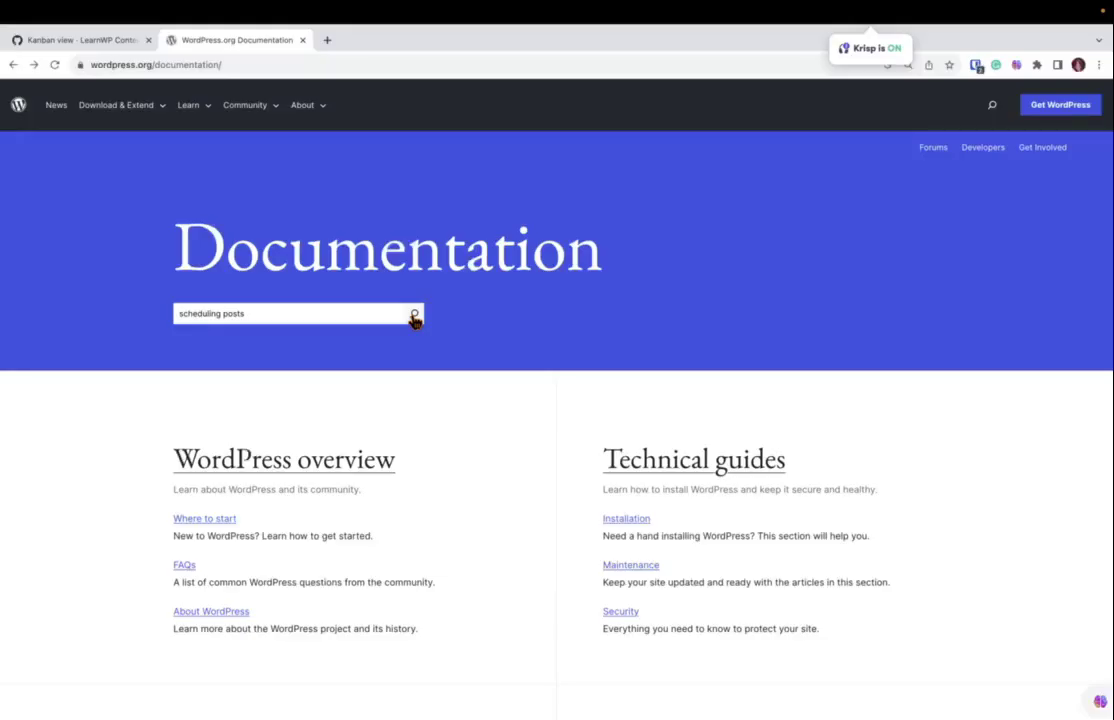
Search the docs for 'scheduling posts' and read the Page/Post Settings sidebar article.
click(414, 316)
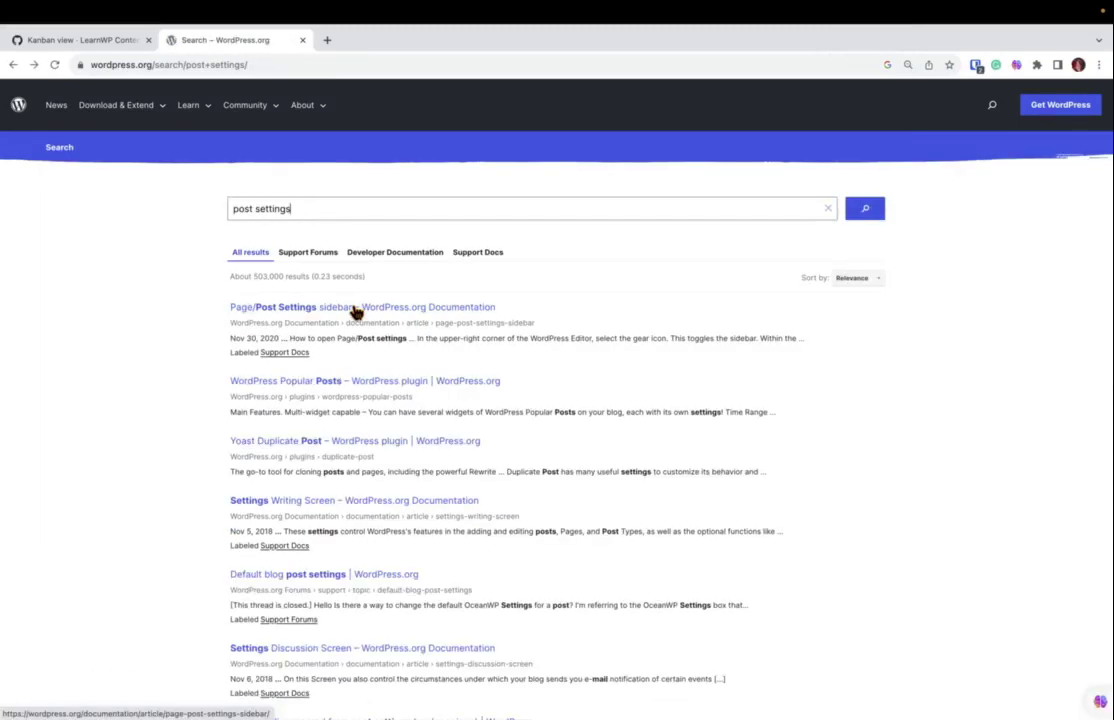
click(352, 311)
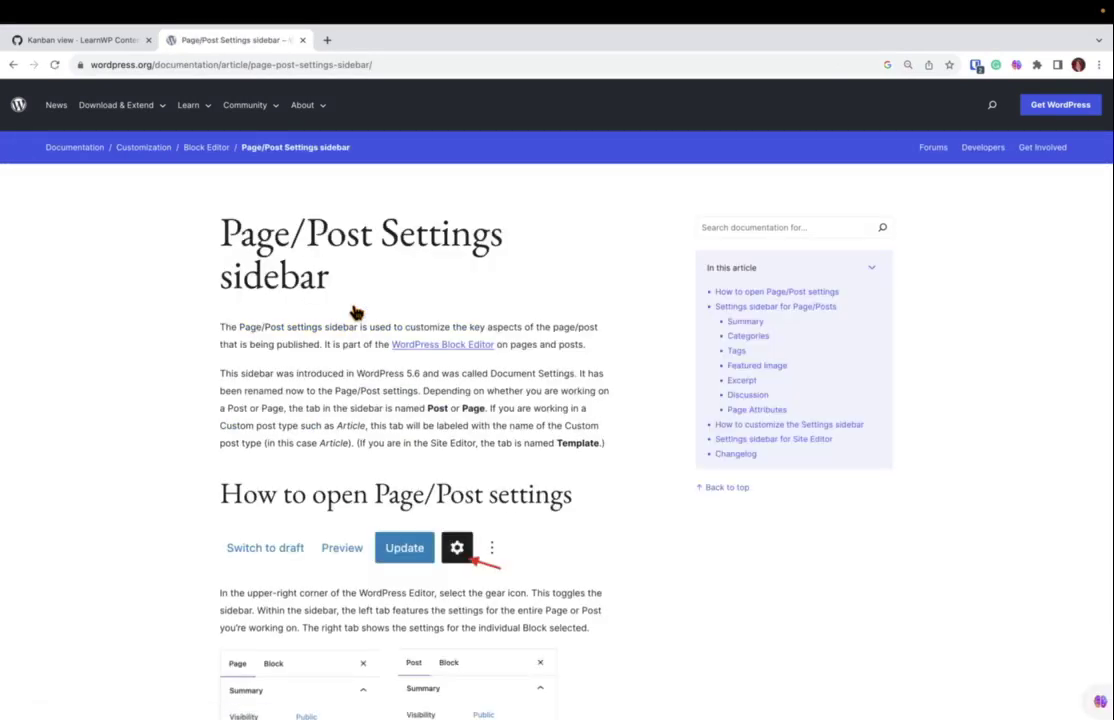
scroll(355, 312, down, 2)
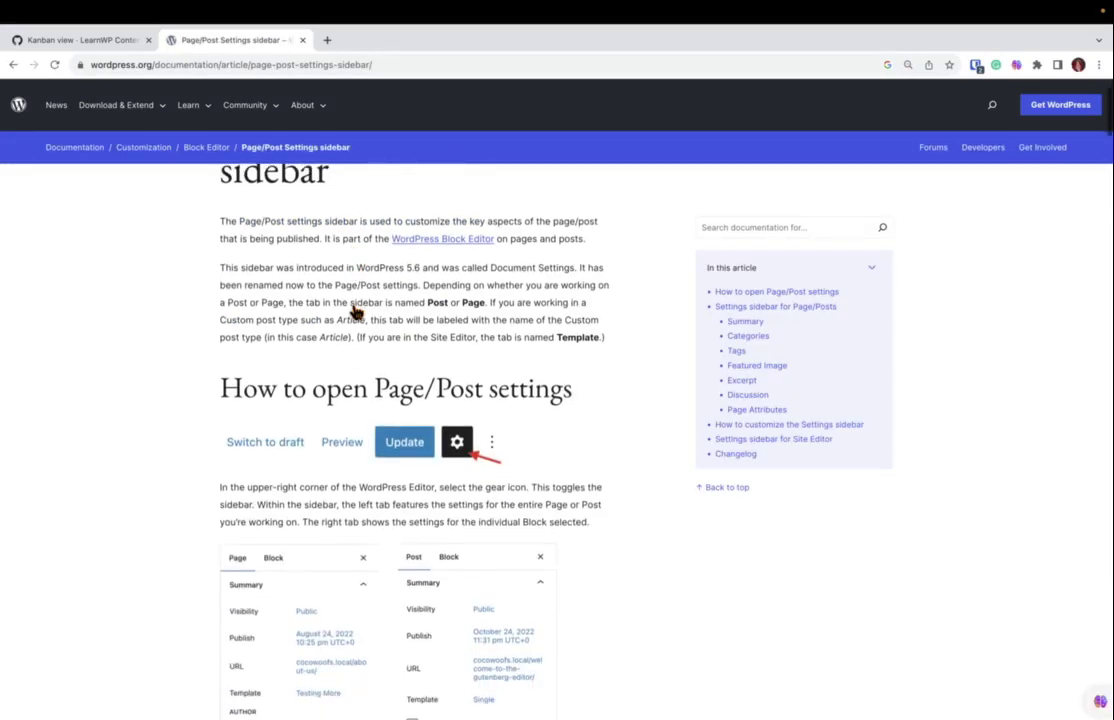
scroll(355, 312, down, 2)
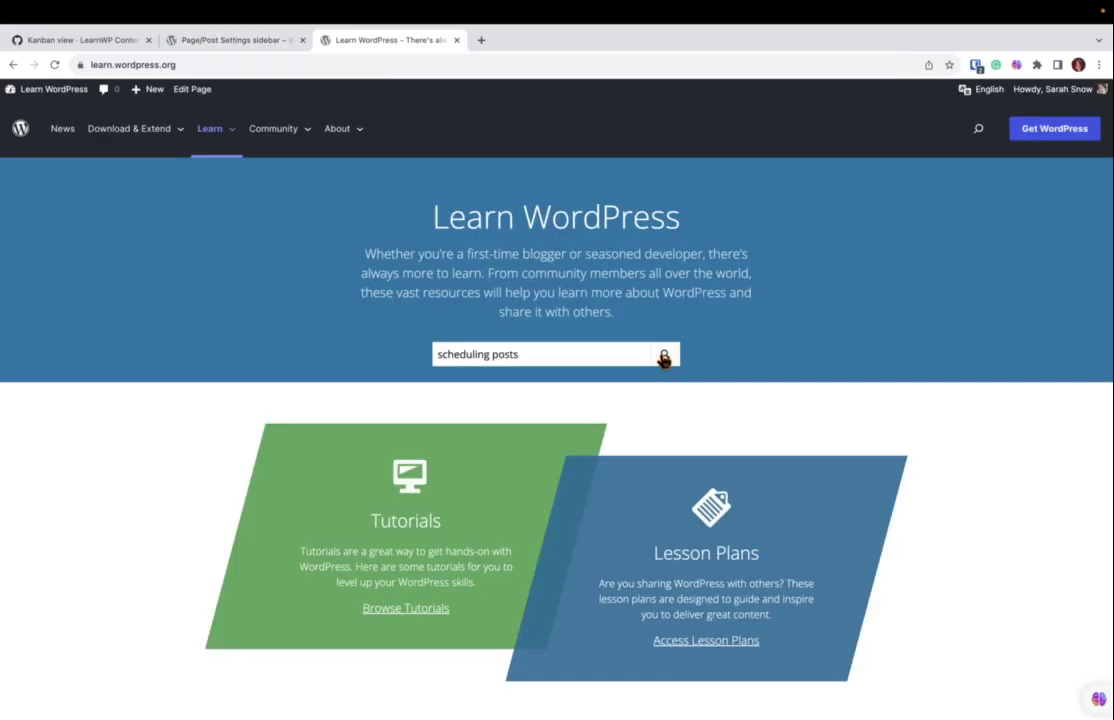
Search Learn WordPress for 'scheduling posts', find nothing, and return to the GitHub board.
click(664, 357)
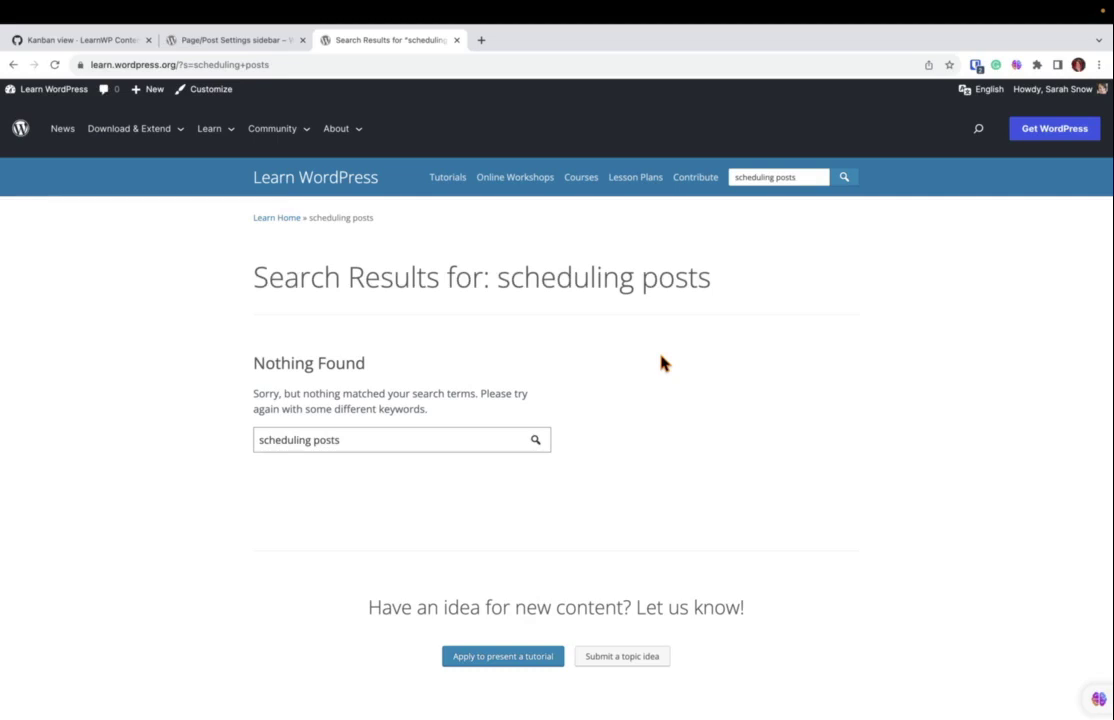
key(super+1)
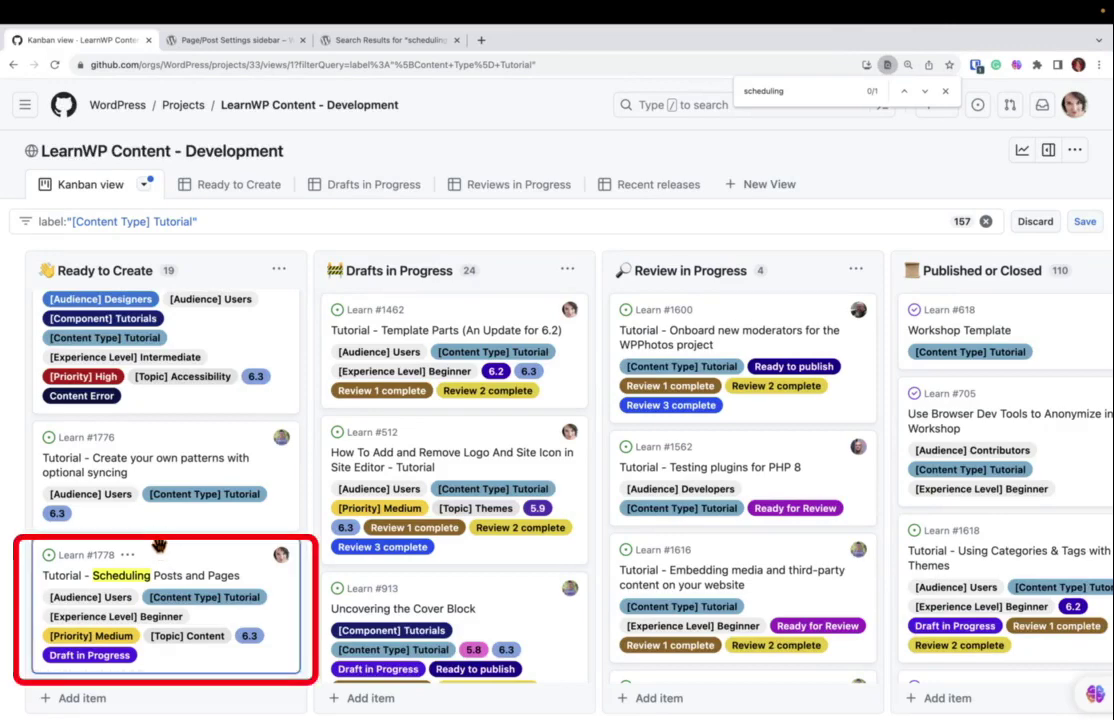
Move card #1778 from Ready to Create into Drafts in Progress and open its details.
click(159, 548)
drag(159, 545, 399, 312)
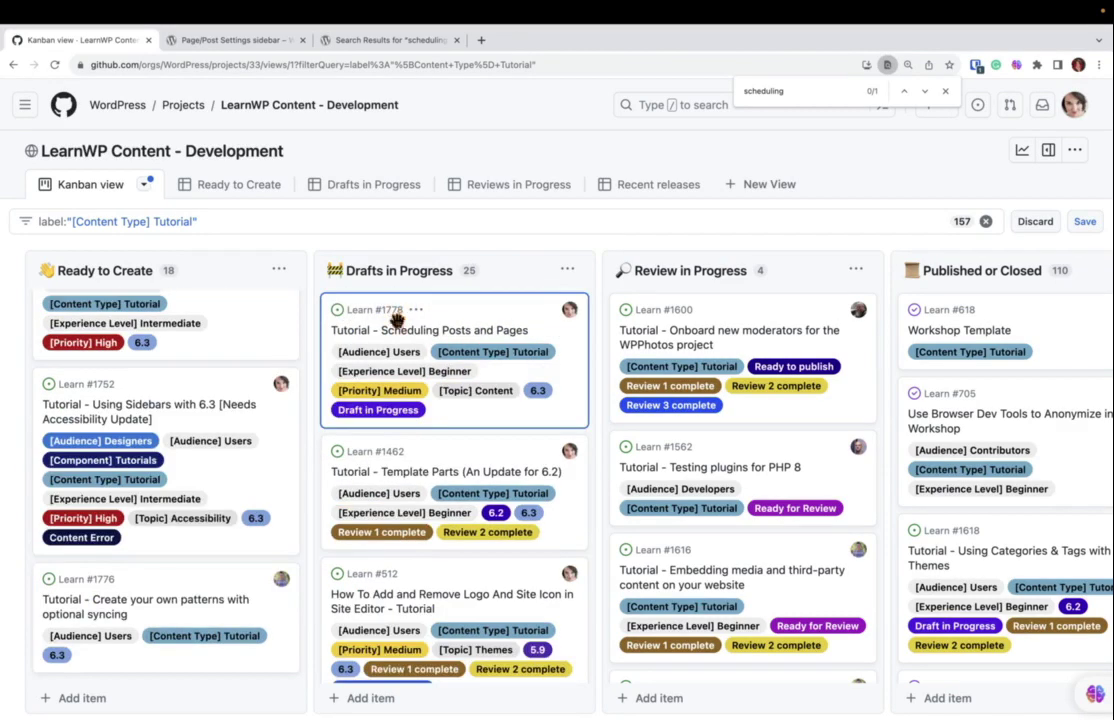
click(362, 330)
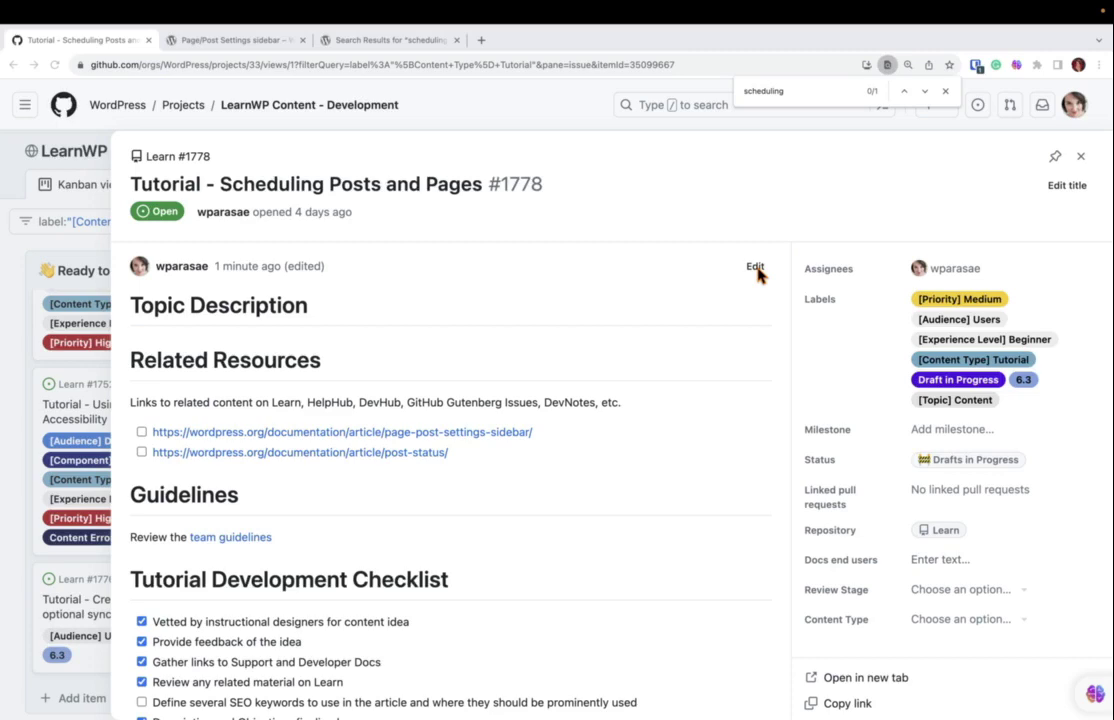
Paste the Topic Description and Learning Objectives into the issue description and save it.
click(755, 268)
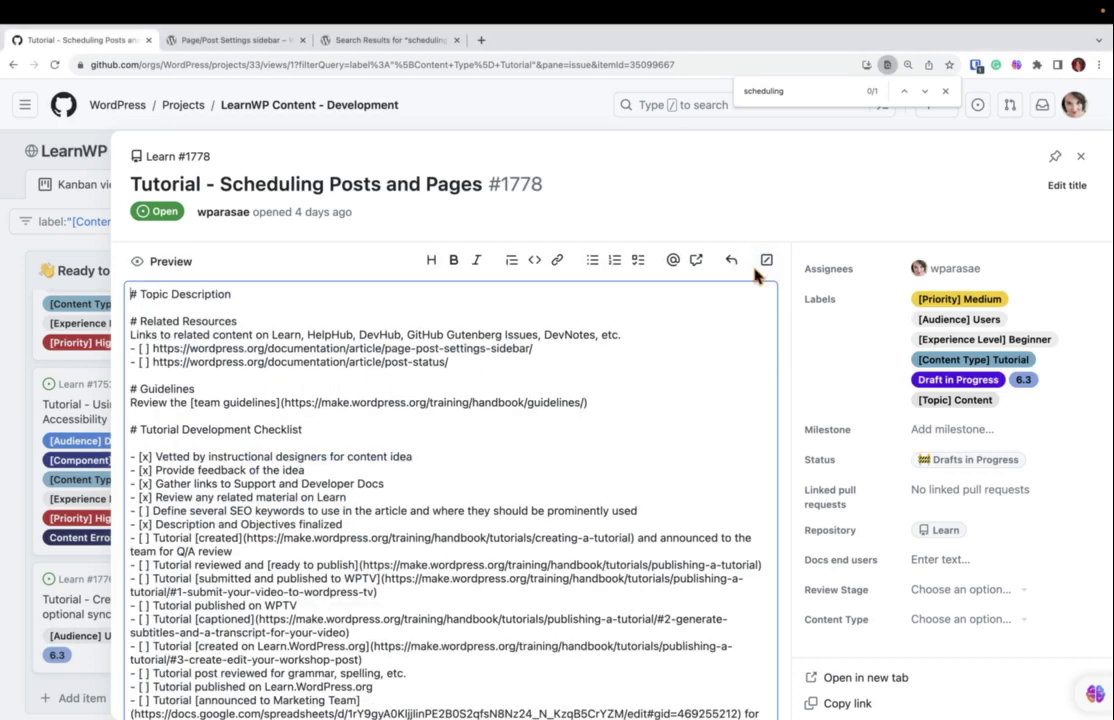
click(191, 302)
text(One of the first post settings a user might want to learn is how to schedule a post or a page -- especially in new block themes, these settings can be a bit tricky to find. This tutorial aims to demystify how to schedule a post or page in WordPress, how to set the time so that the post or page goes live at the correct time, how to reschedule or unschedule a post or a page, and how to backdate a post or a page.  # Learning Objectives - Locate and utilize the post or page settings that allow a user to schedule or backdate posts - Locate and modify a WordPress' date and time settings to schedule posts on the desired date and time - Reschedule, unschedule, or backdate a post or a page)
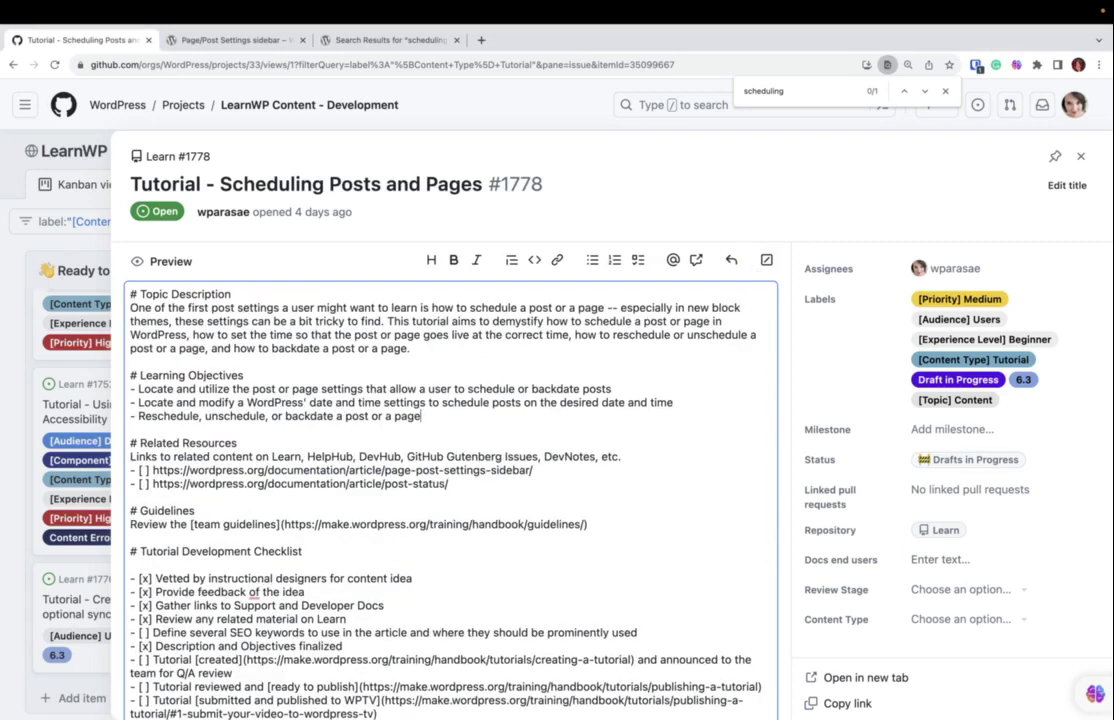
scroll(617, 597, down, 3)
click(732, 690)
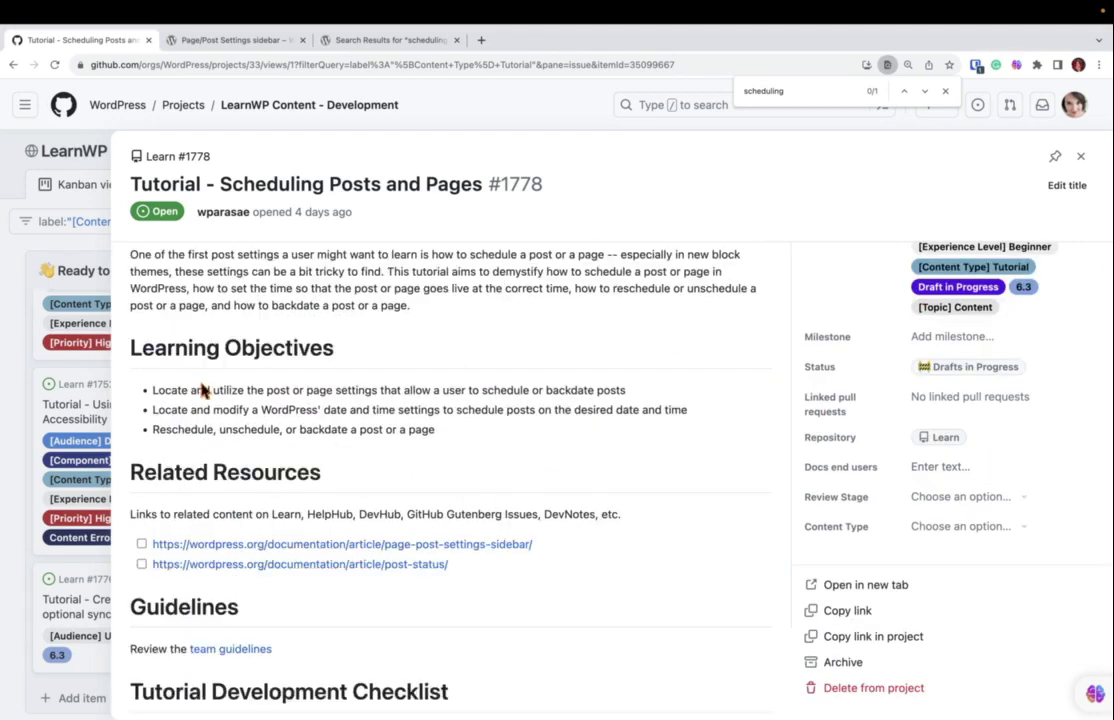
Highlight the Learning Objectives heading and the start of the first objective.
scroll(205, 393, up, 2)
drag(130, 441, 355, 452)
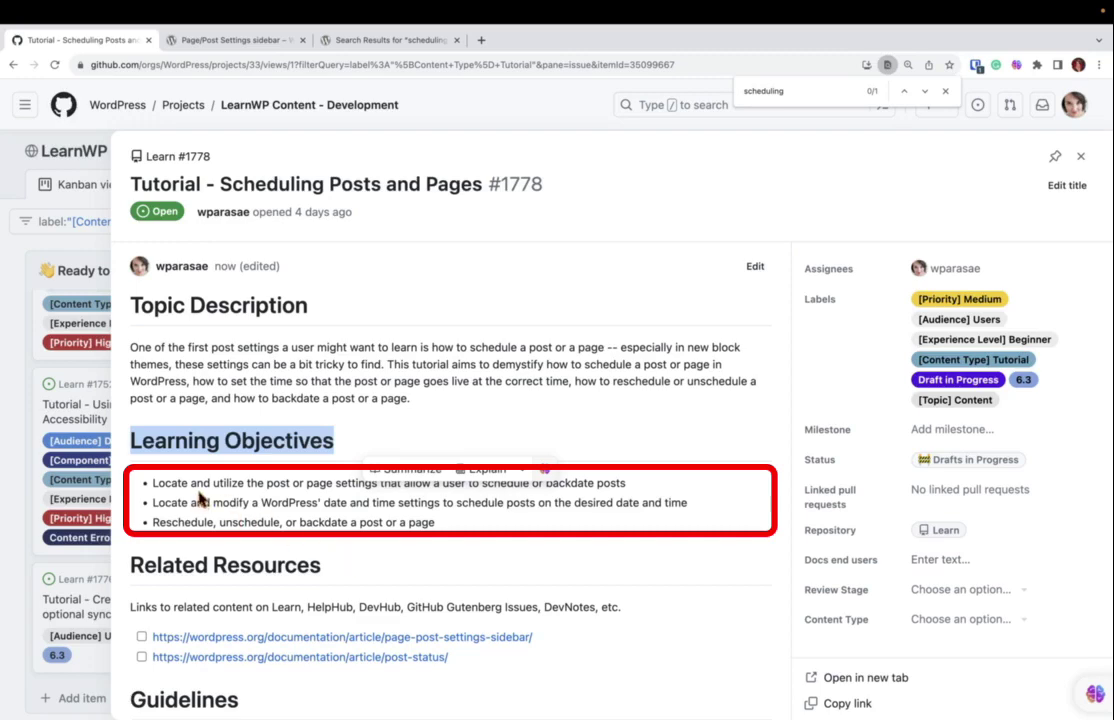
drag(186, 482, 149, 485)
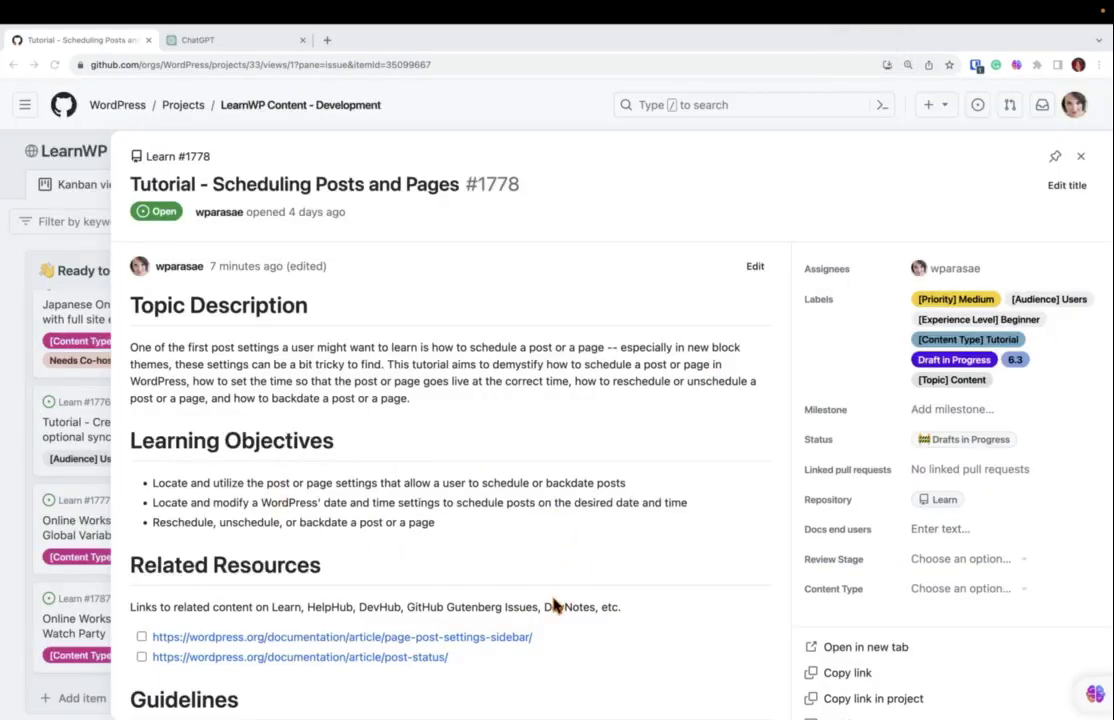
Paste the tutorial script under the 'How to schedule WordPress posts and pages' comment heading.
scroll(555, 606, down, 10)
scroll(555, 606, down, 3)
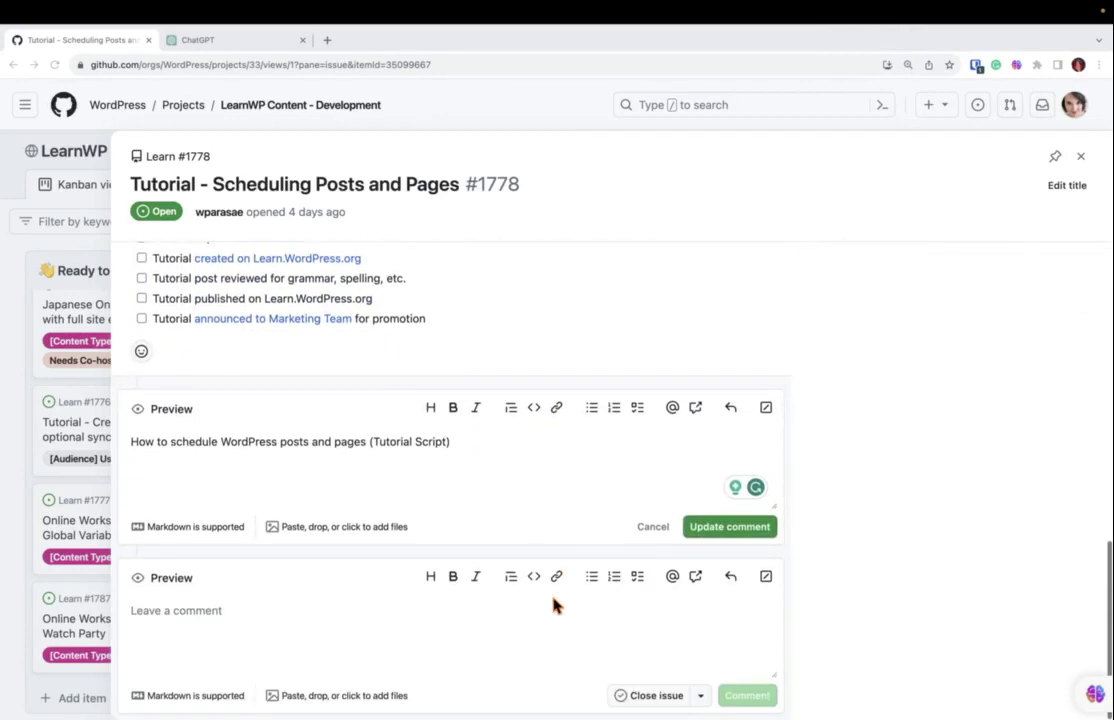
click(382, 467)
key(super+v)
scroll(382, 467, up, 8)
key(ctrl+Tab)
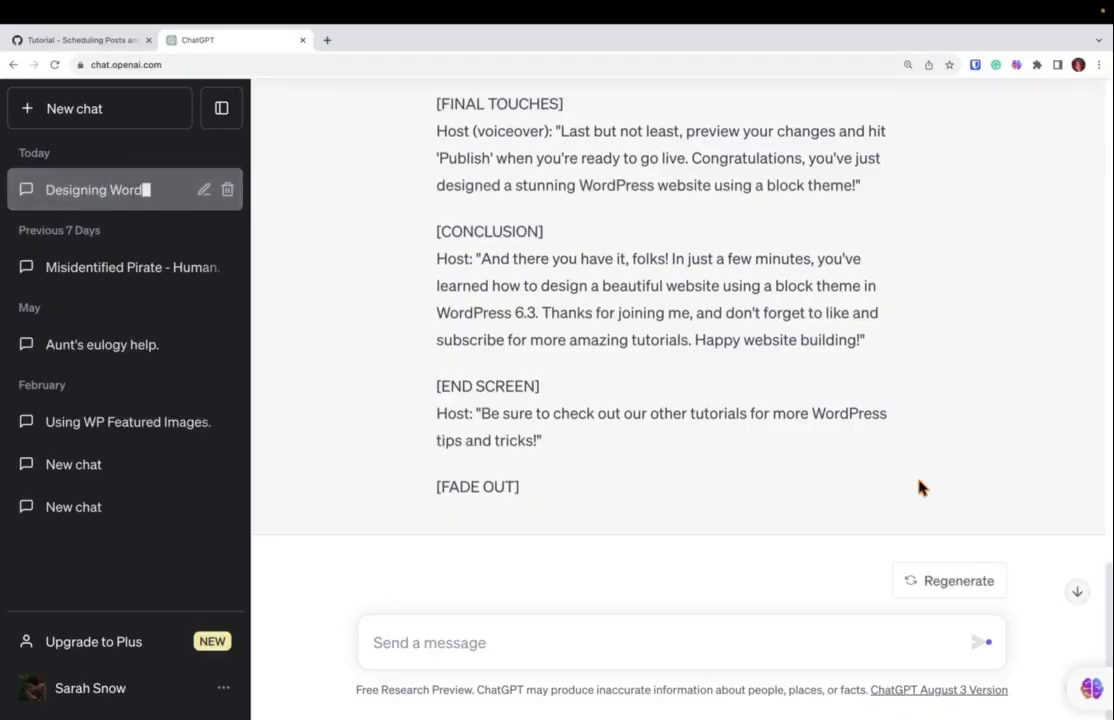
Reread the block-theme prompt and review the reply, highlighting 'Customize' in the customizer step.
scroll(920, 487, up, 15)
scroll(920, 487, up, 10)
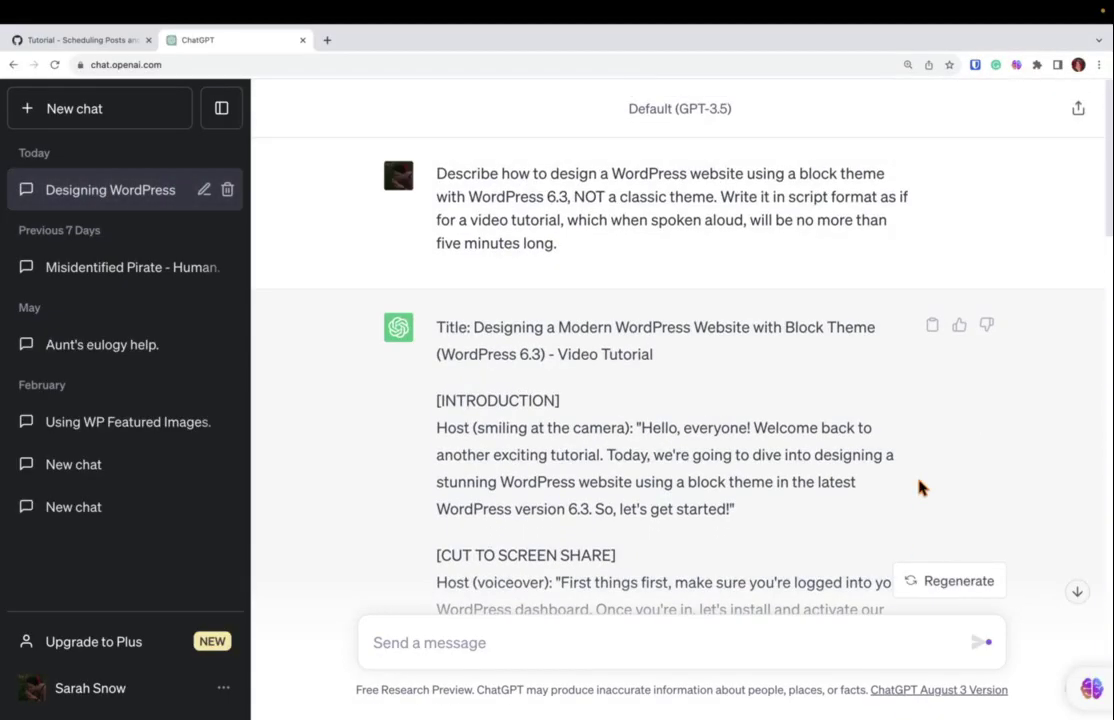
drag(436, 173, 716, 197)
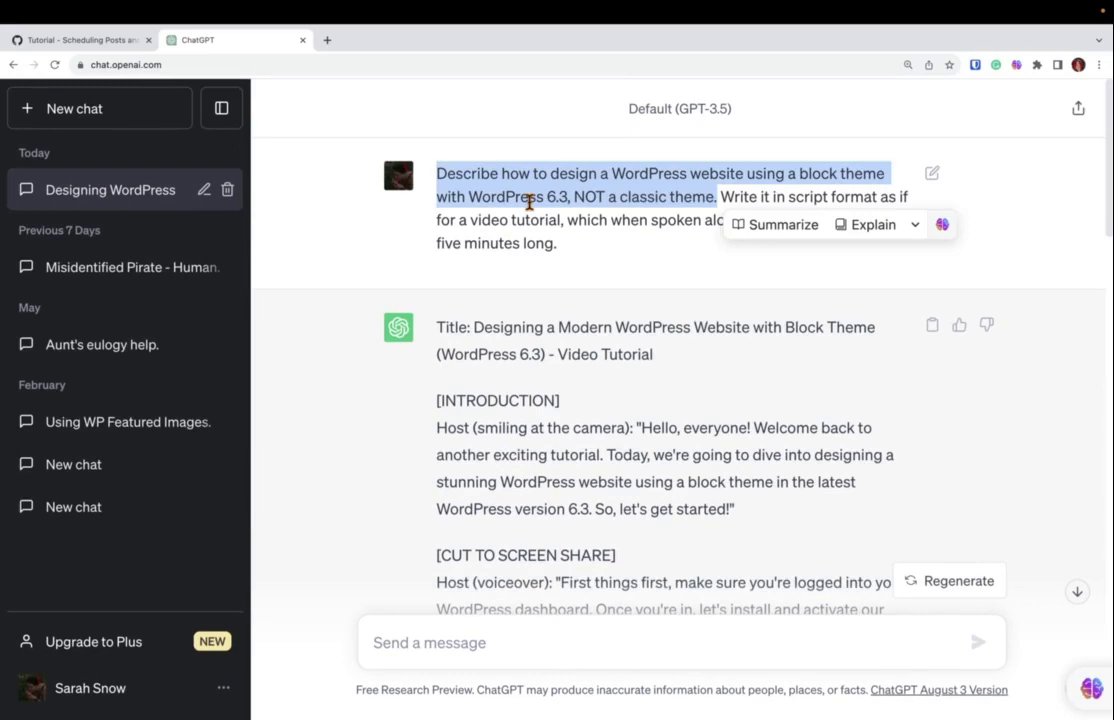
scroll(529, 201, down, 5)
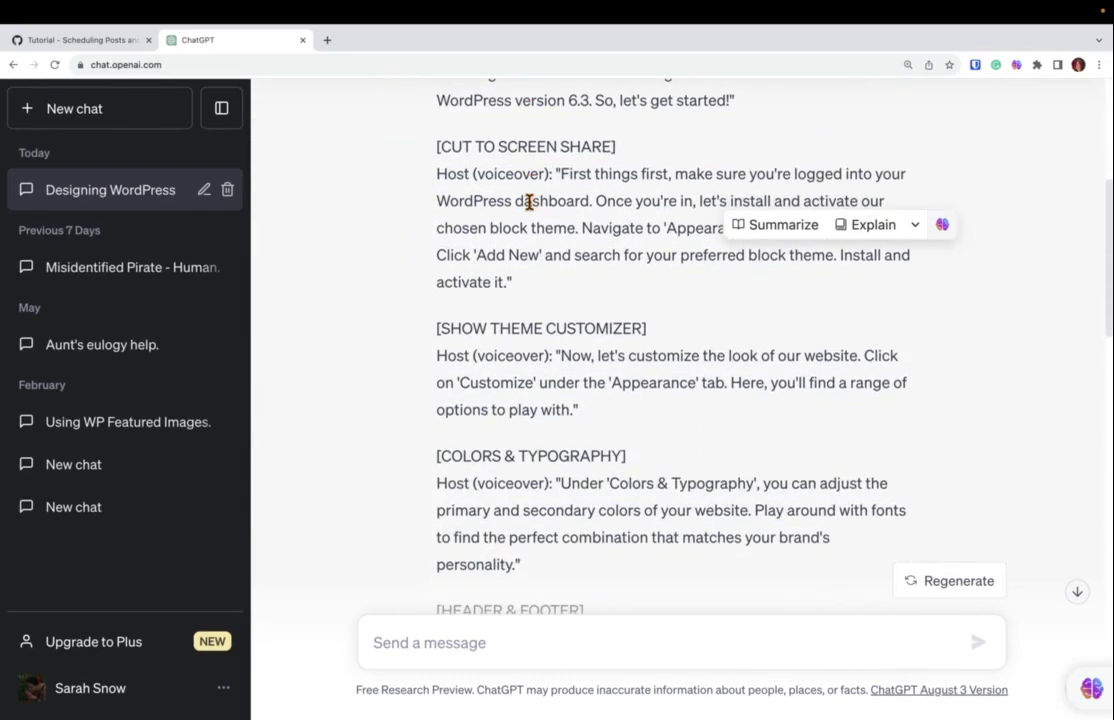
drag(456, 382, 535, 382)
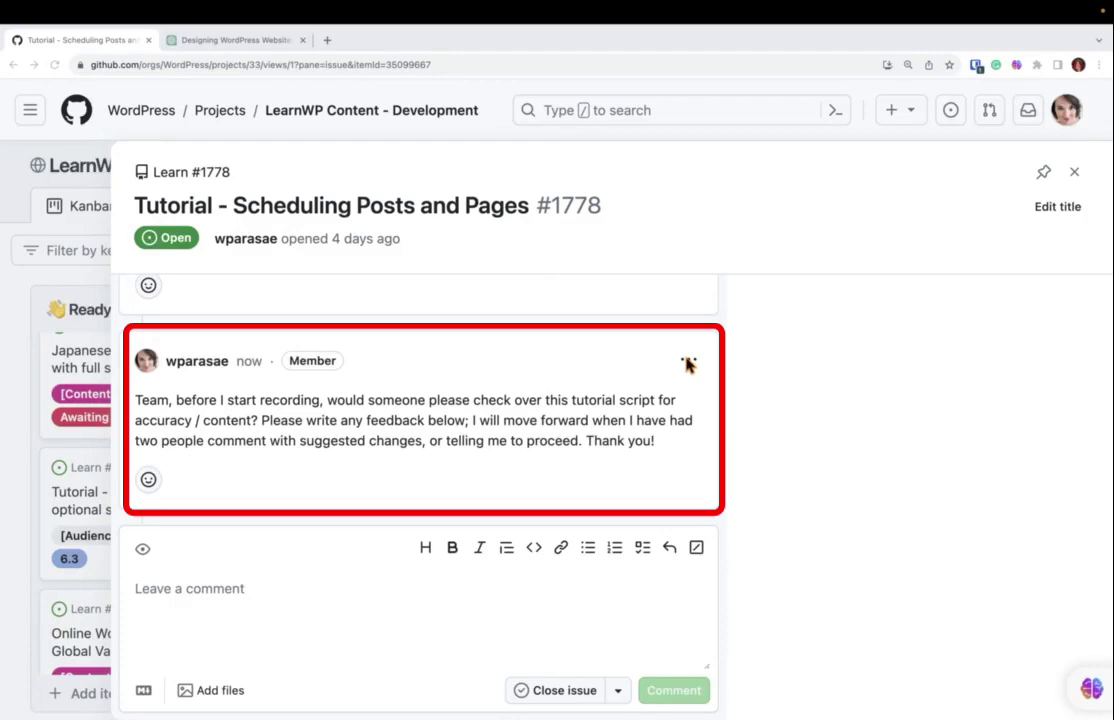
Copy the link to the review-request comment from its ⋯ menu.
click(687, 362)
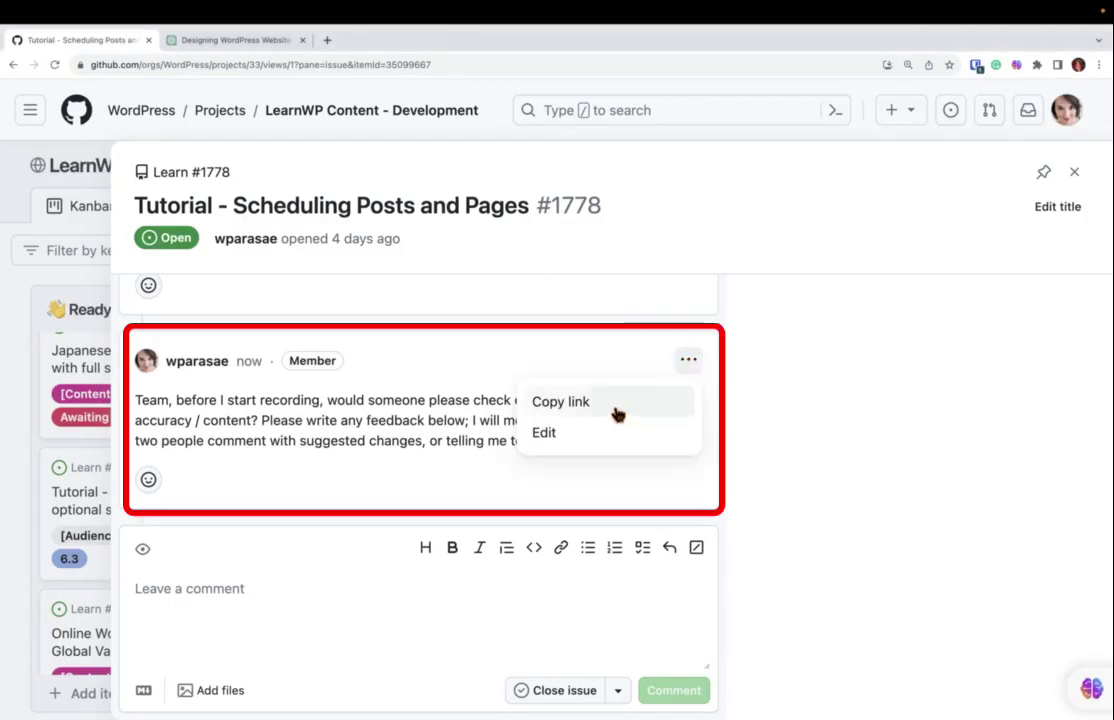
click(587, 410)
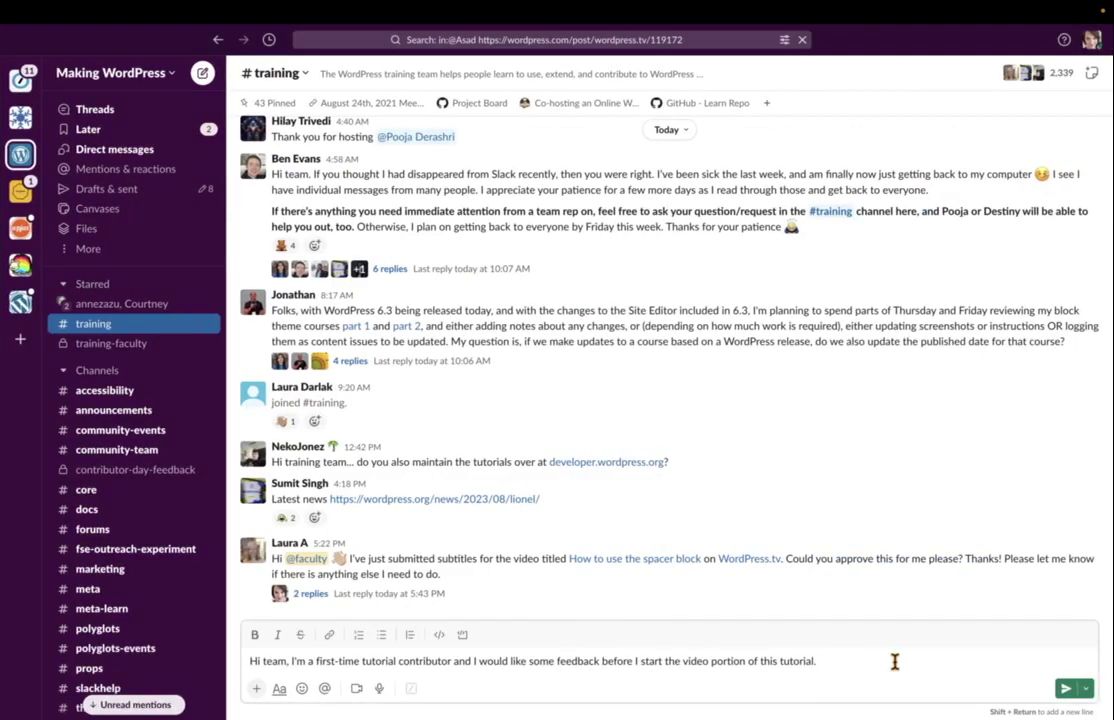
Write 'Please leave comments here:', the pasted GitHub comment link, and 'Thank you!' in #training.
text(Please leave comments here:)
key(ctrl+v)
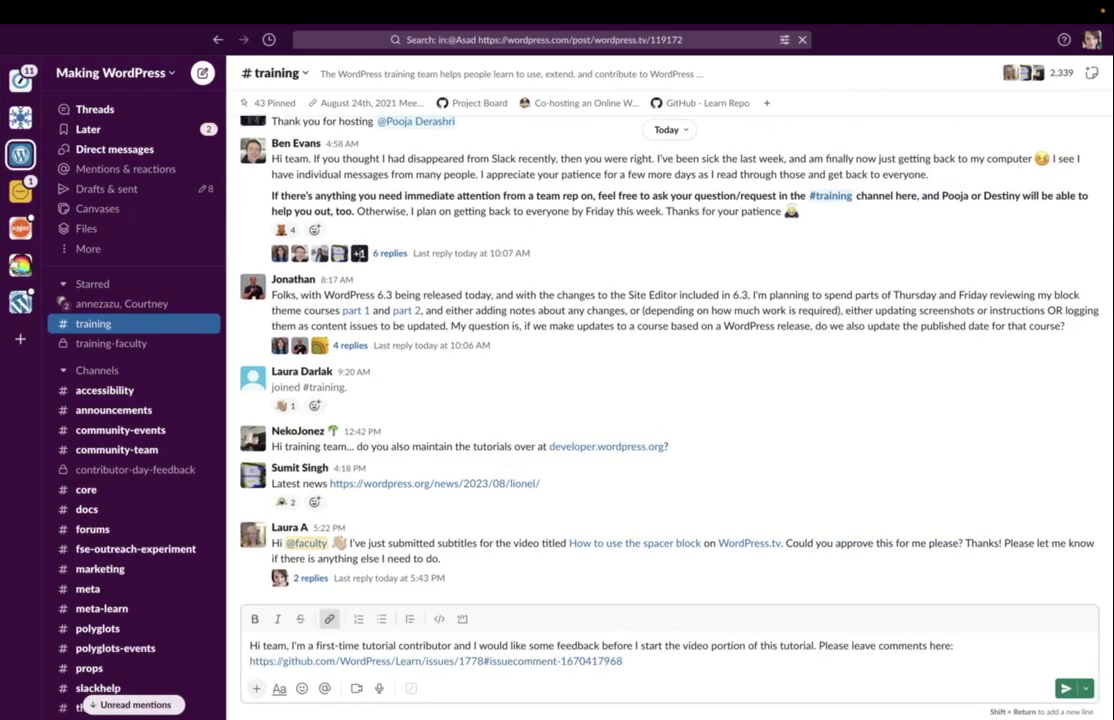
text(Thank you!)
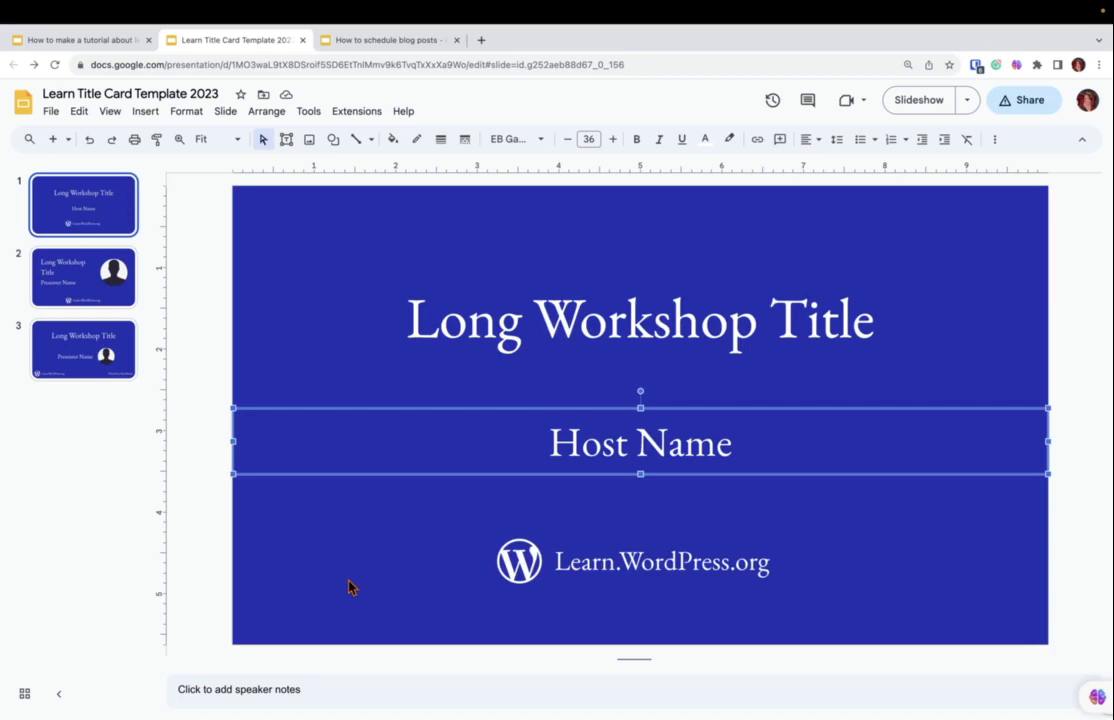
Show slide 2 of the How to schedule blog posts deck, listing its three learning objectives.
click(370, 44)
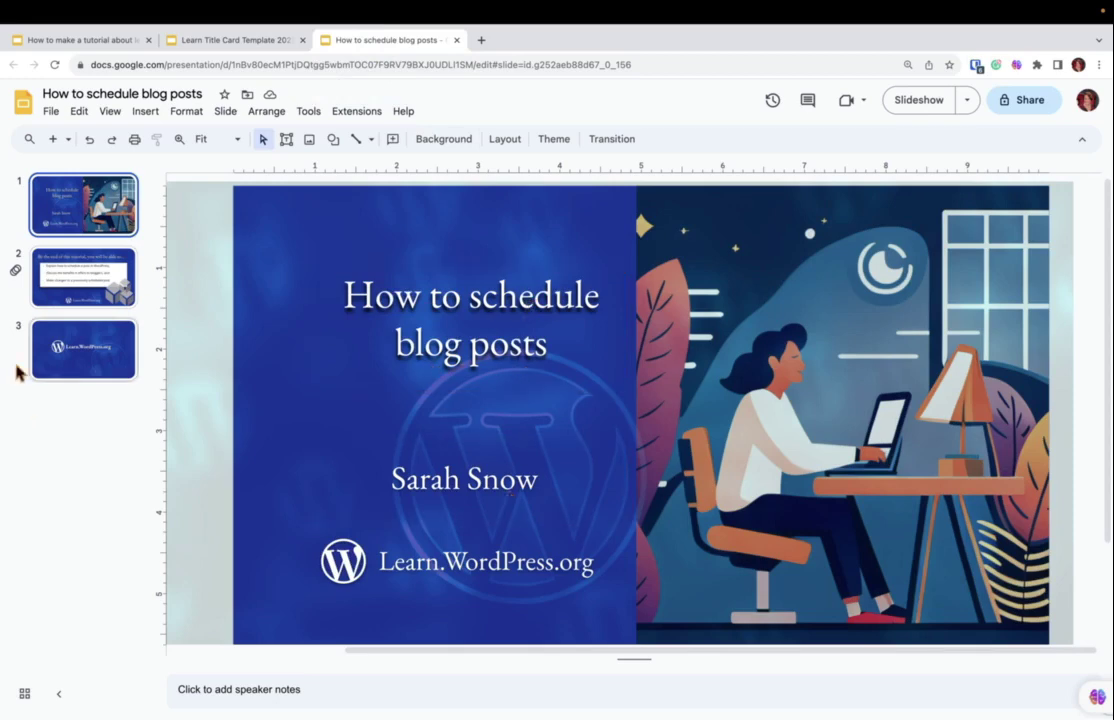
click(66, 291)
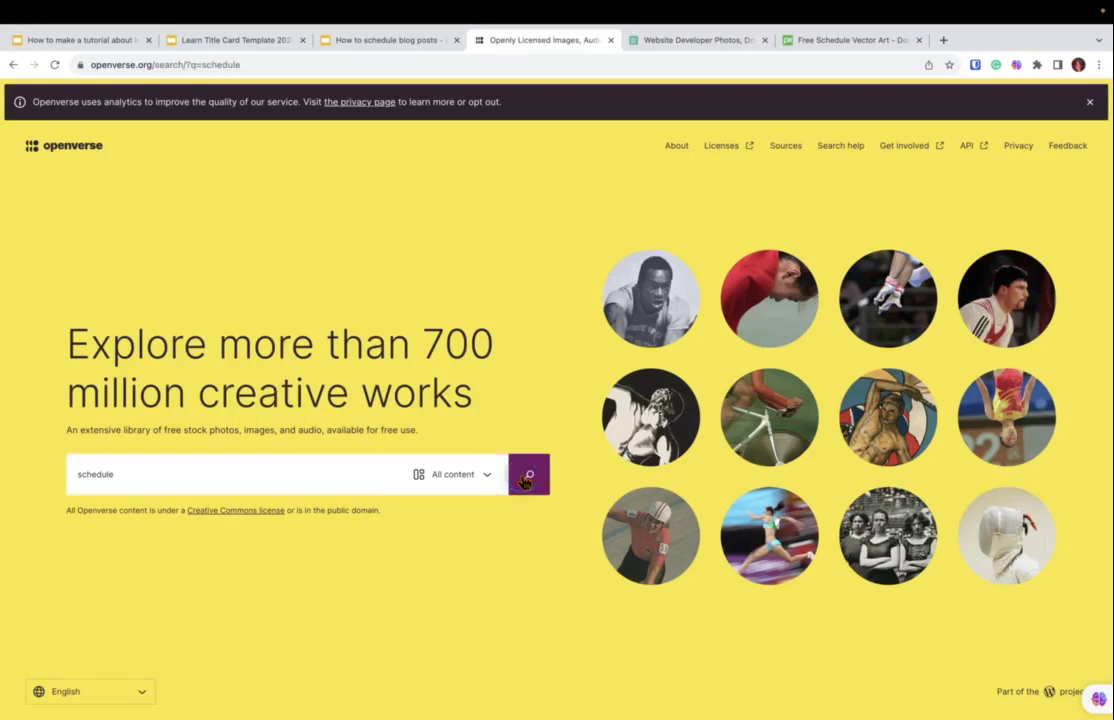
Search Openverse for 'schedule', compare Pexels and Pixabay images, and view Public Domain Mark and CC BY-NC definitions.
click(525, 478)
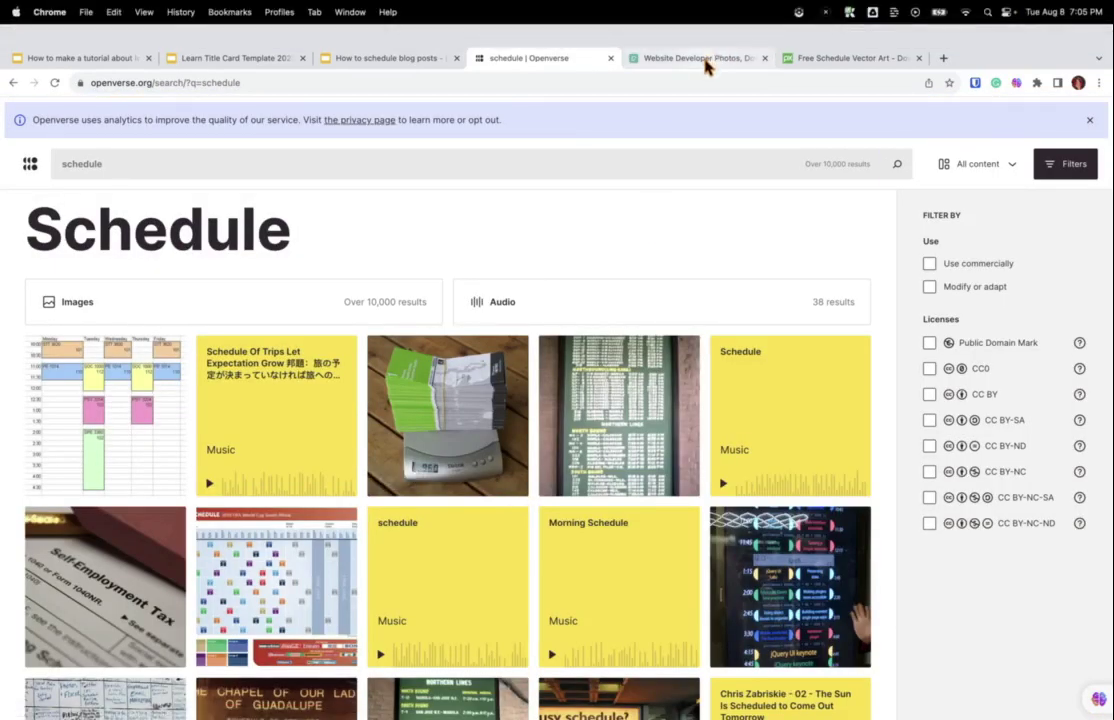
click(706, 66)
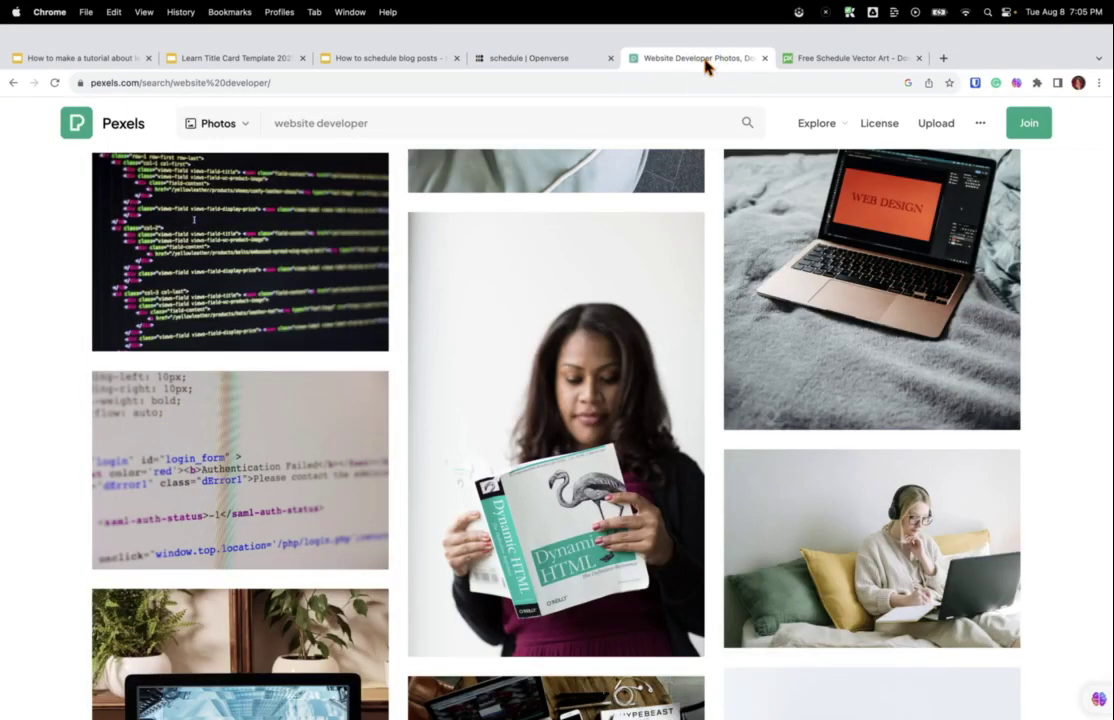
scroll(708, 336, down, 5)
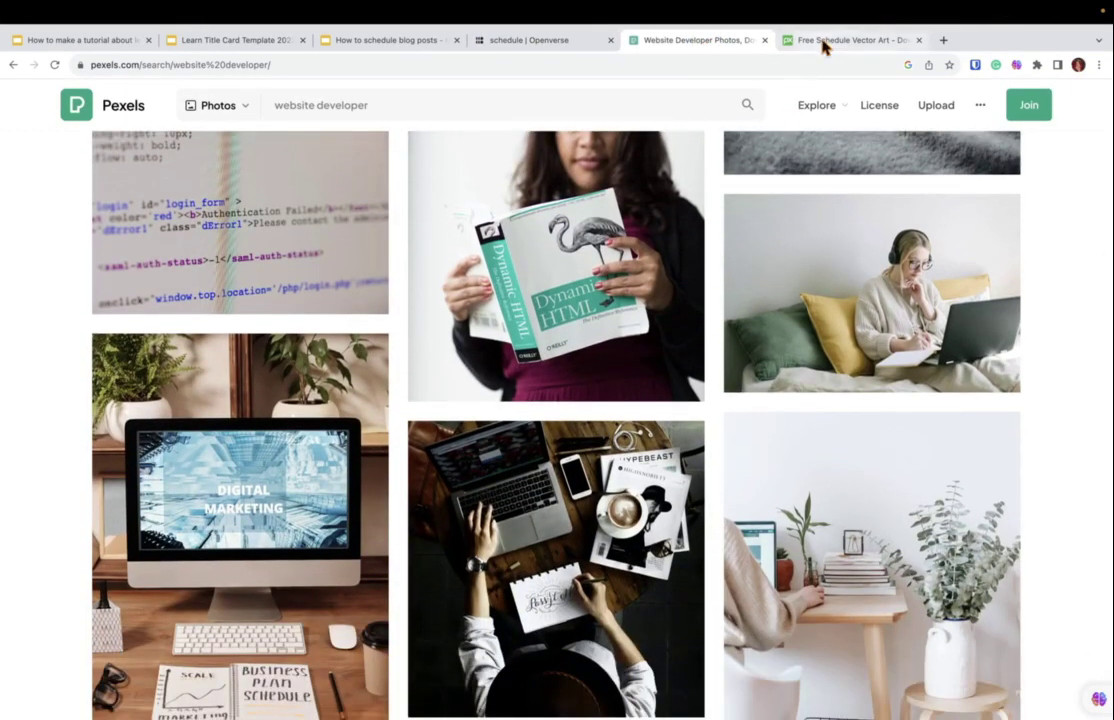
click(825, 42)
key(Return)
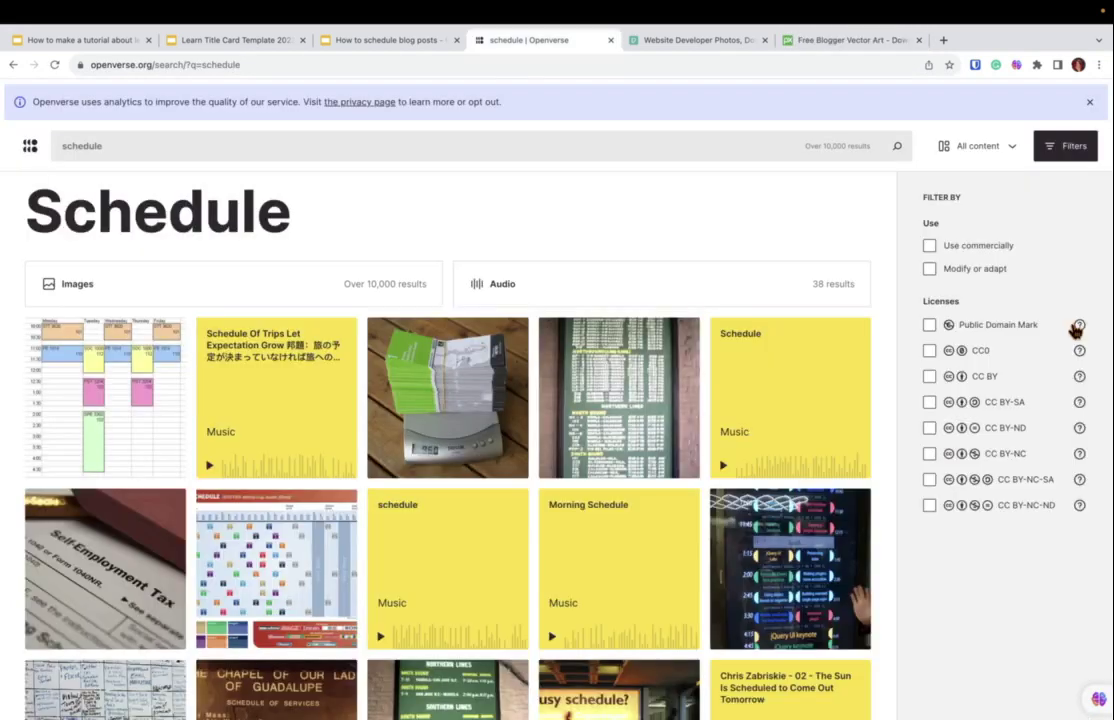
click(1077, 327)
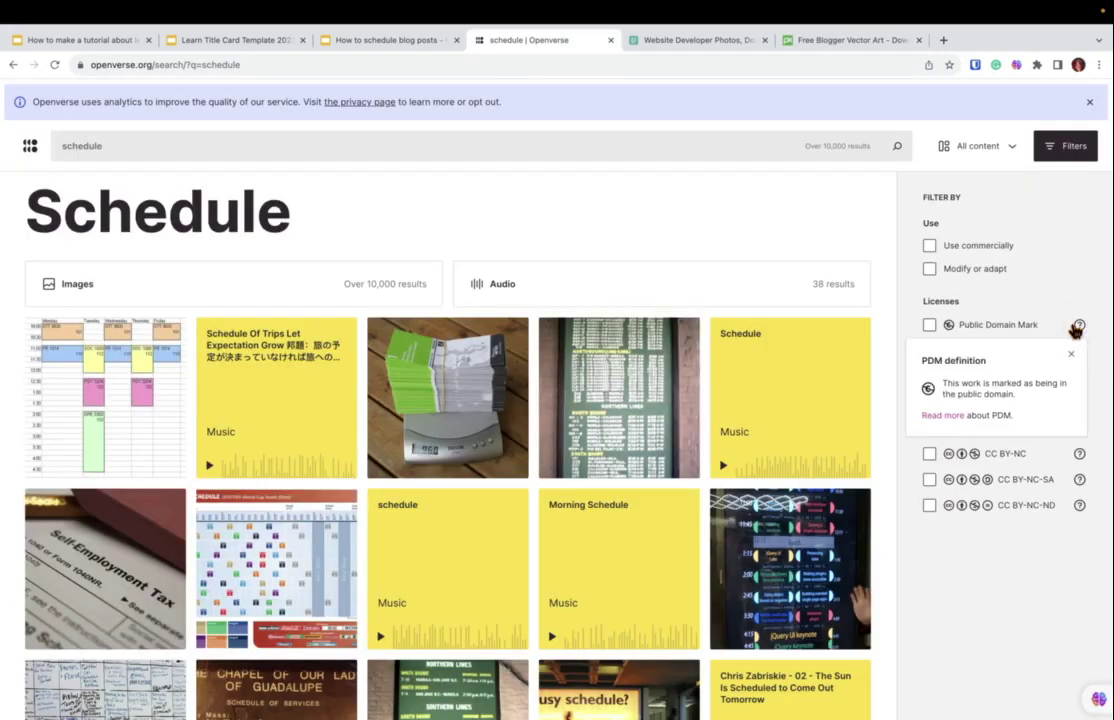
click(1079, 454)
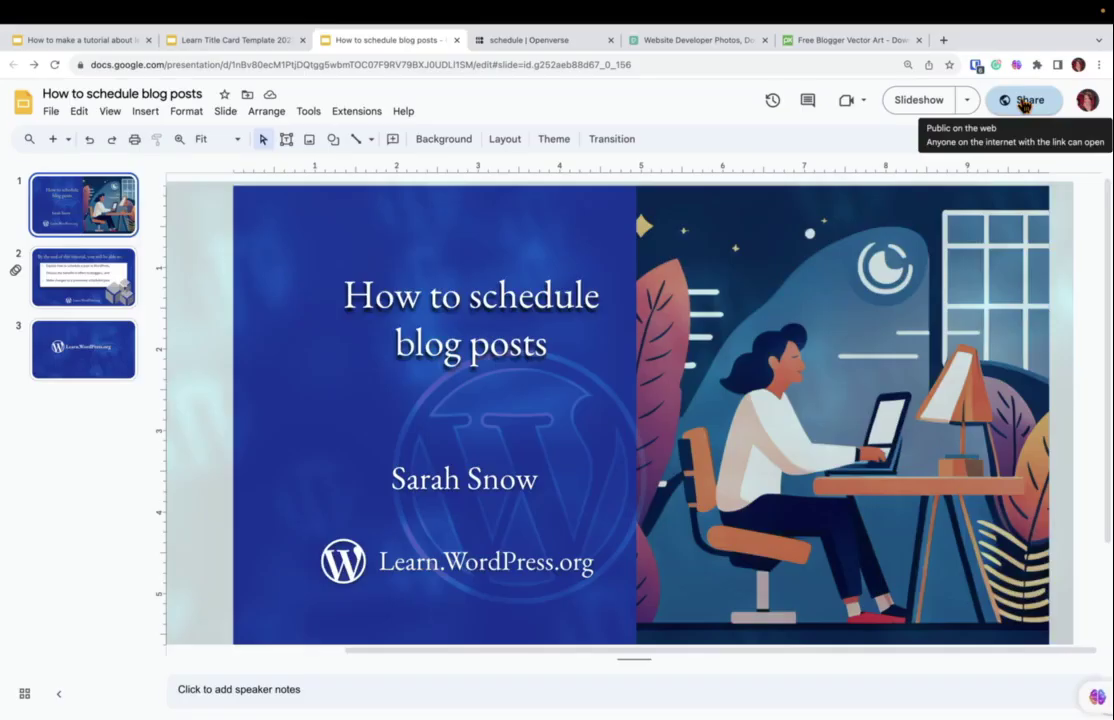
Copy the deck's shareable link, viewable by anyone with the link.
click(1024, 104)
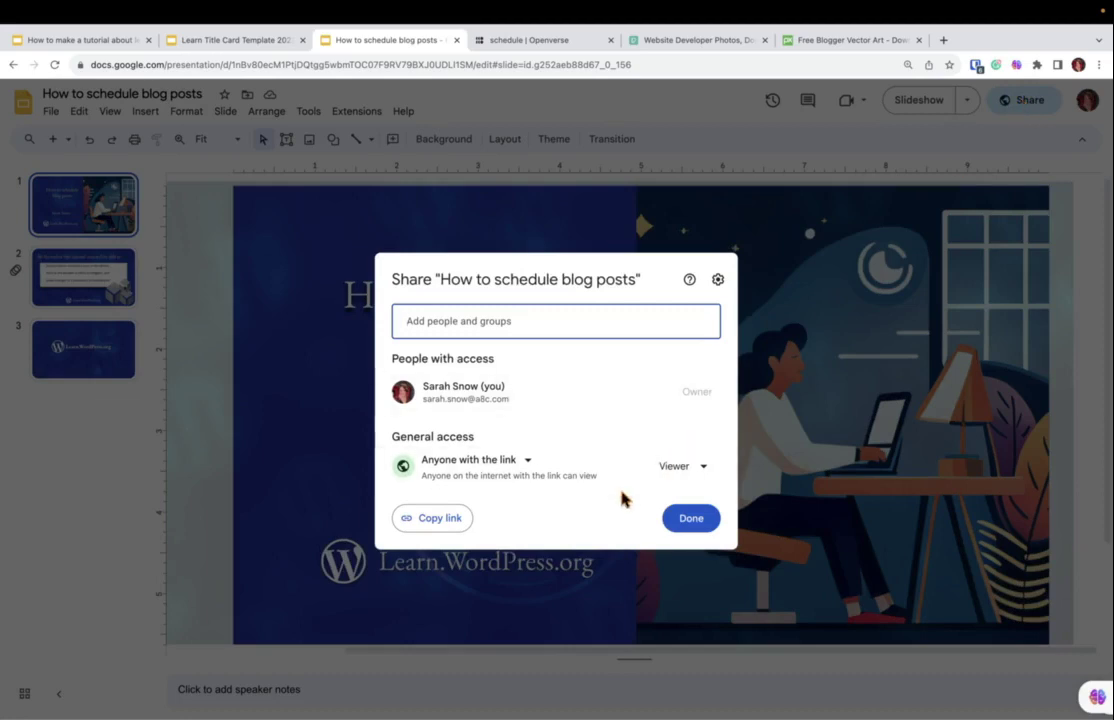
click(437, 527)
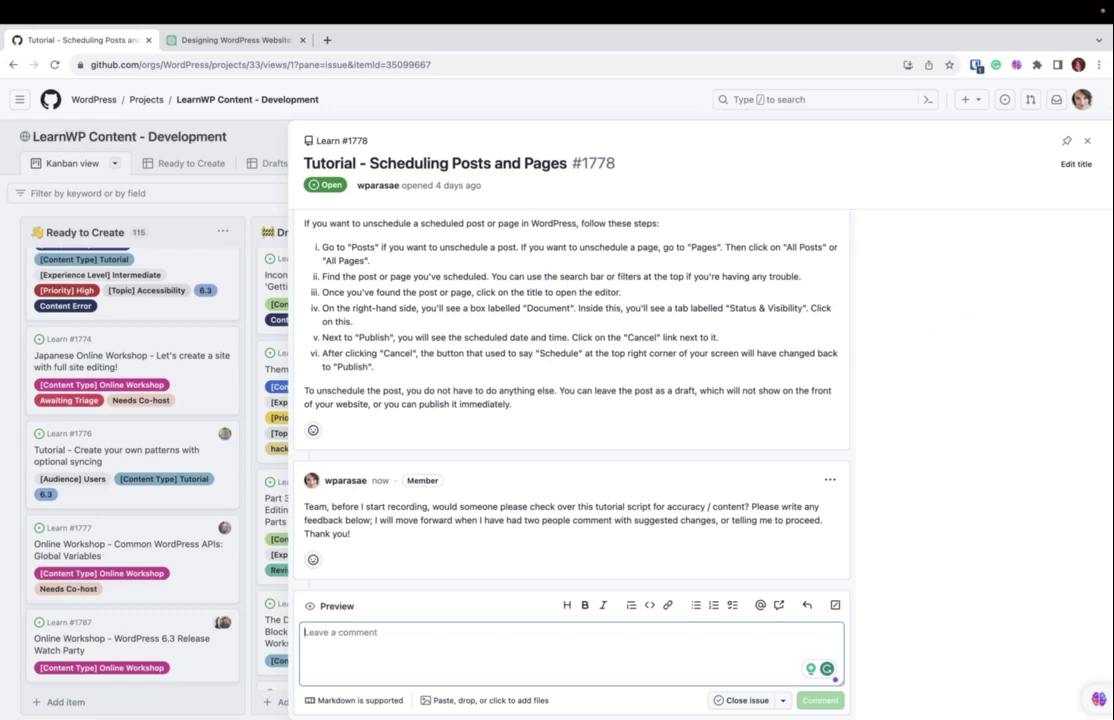
Post the comment 'Here's a link to' plus the pasted slide deck URL on the issue.
text(Here's a )
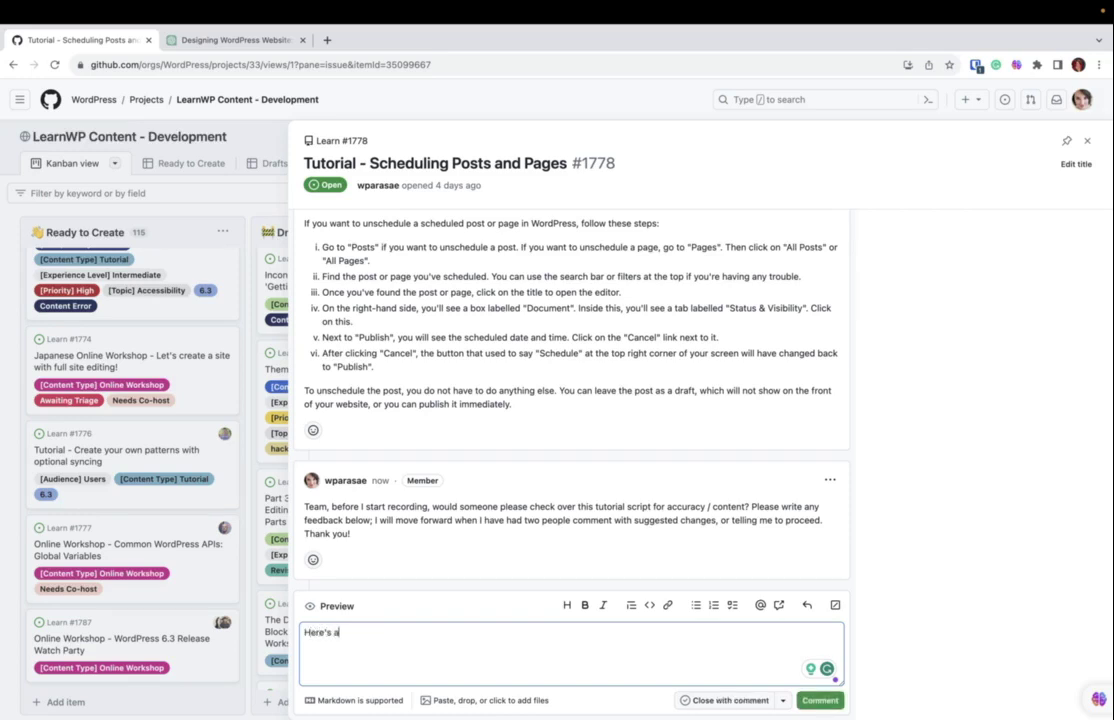
text(link to)
key(super+v)
click(819, 700)
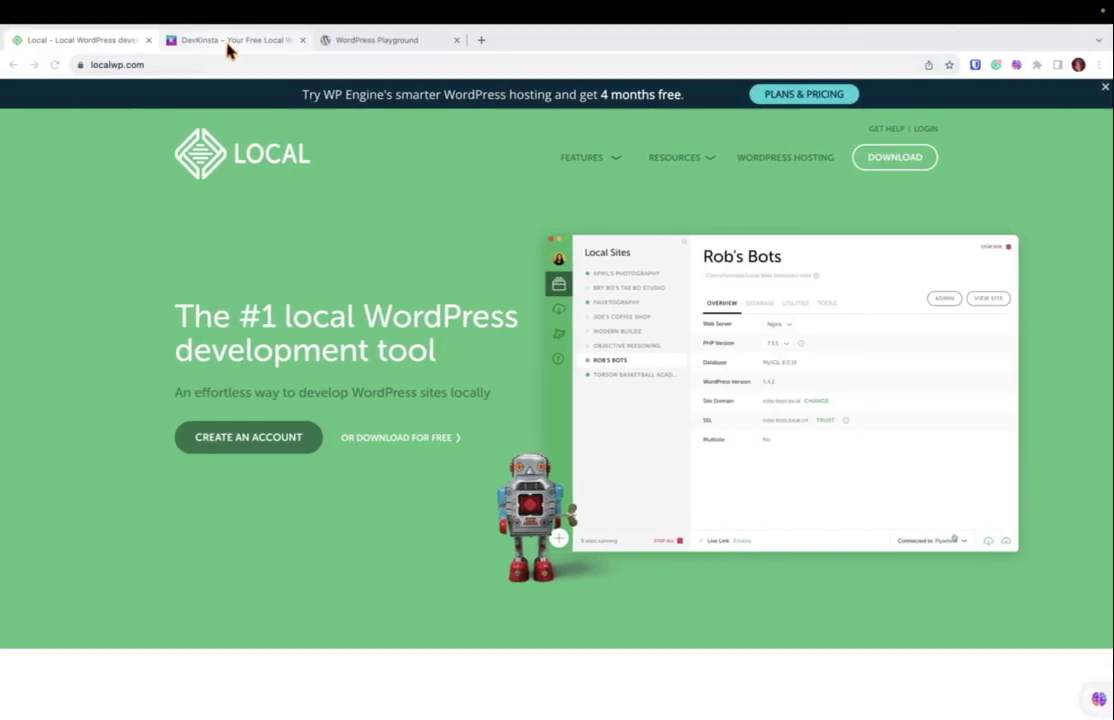
View the DevKinsta page, then the WordPress Playground site.
click(229, 50)
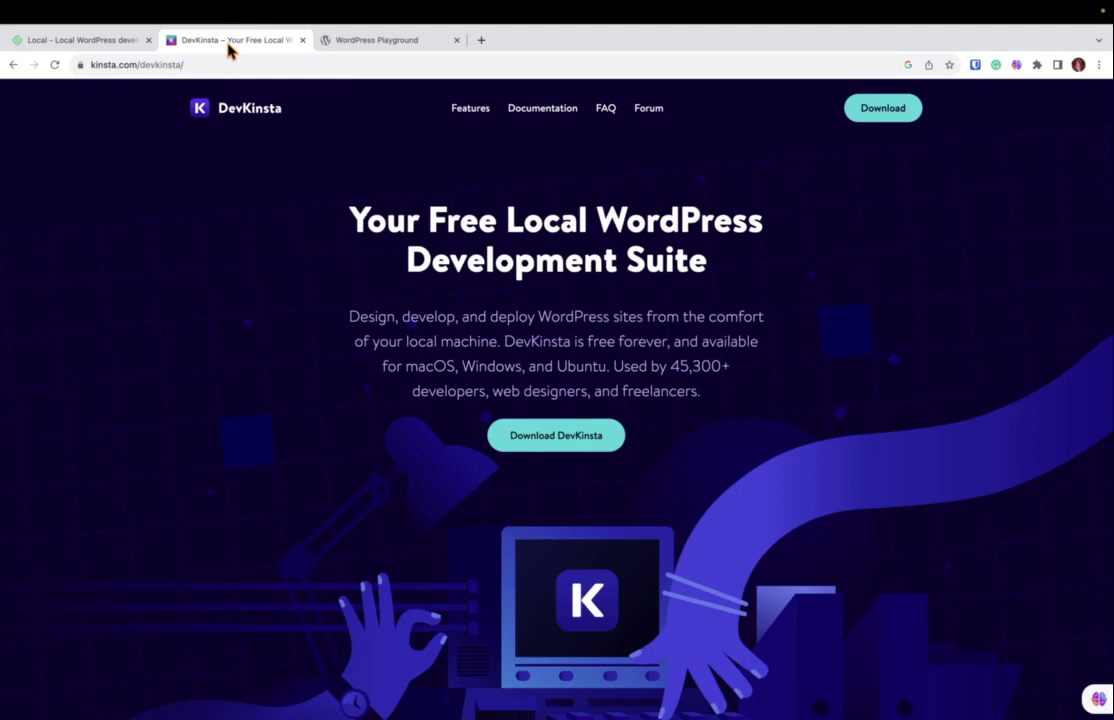
click(358, 48)
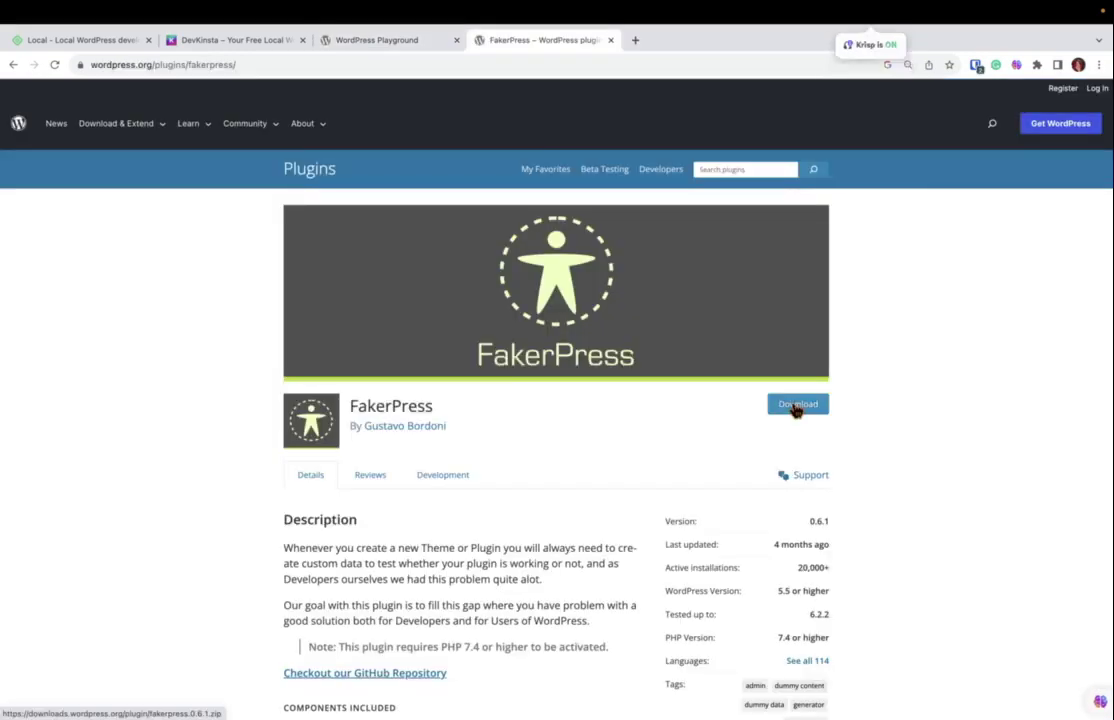
Download the FakerPress 0.6.1 zip and return to the WordPress Playground site.
click(796, 408)
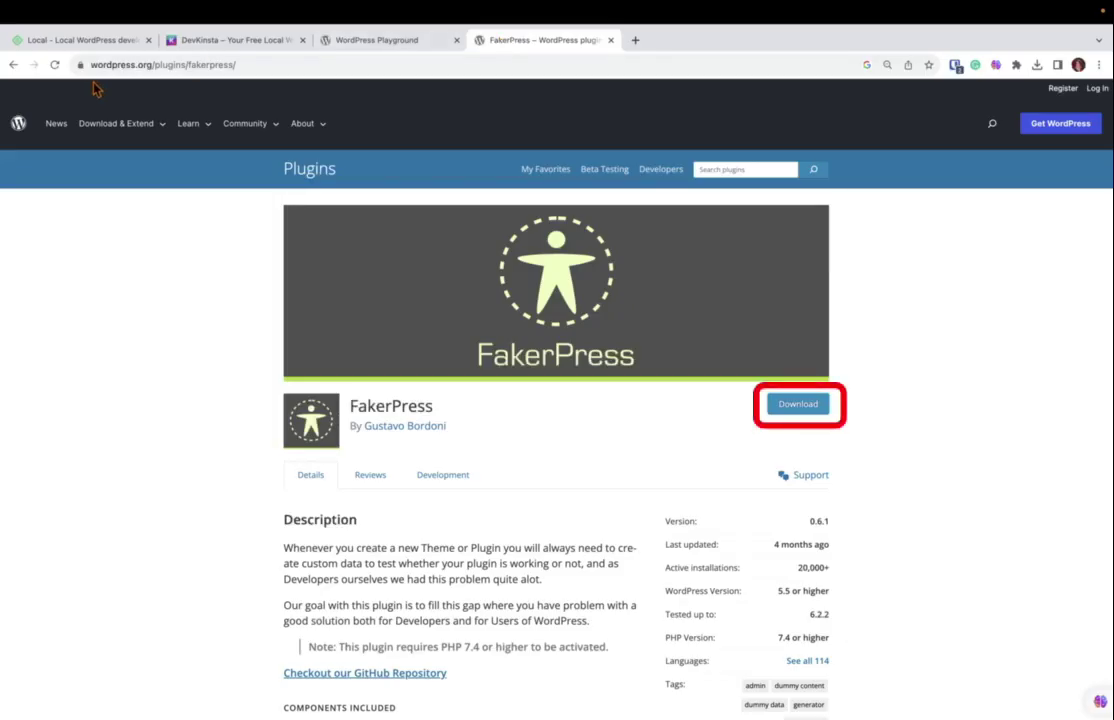
click(373, 44)
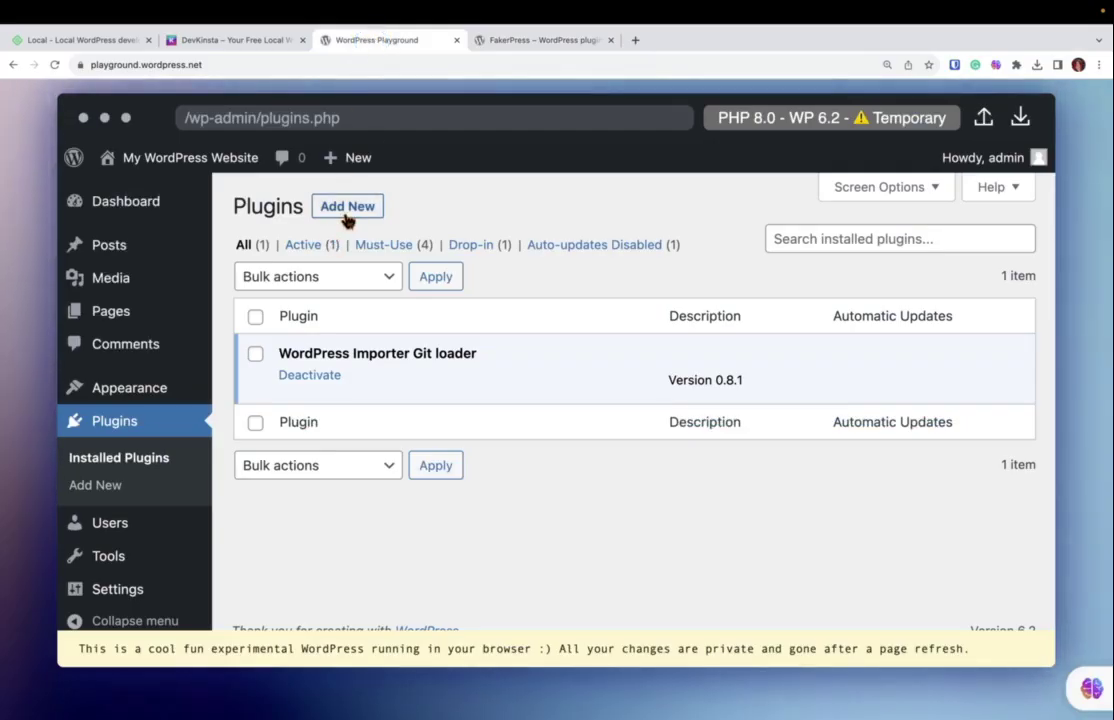
Upload fakerpress.0.6.1 (1).zip from Downloads as a new plugin and install it.
click(345, 213)
click(398, 205)
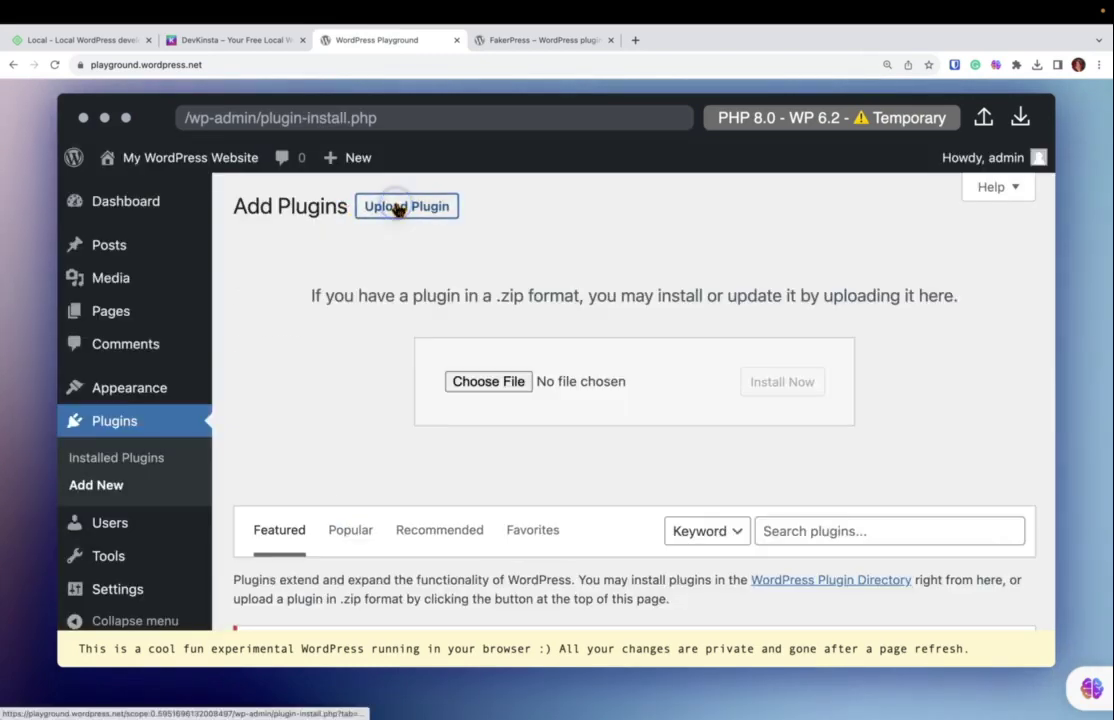
click(494, 384)
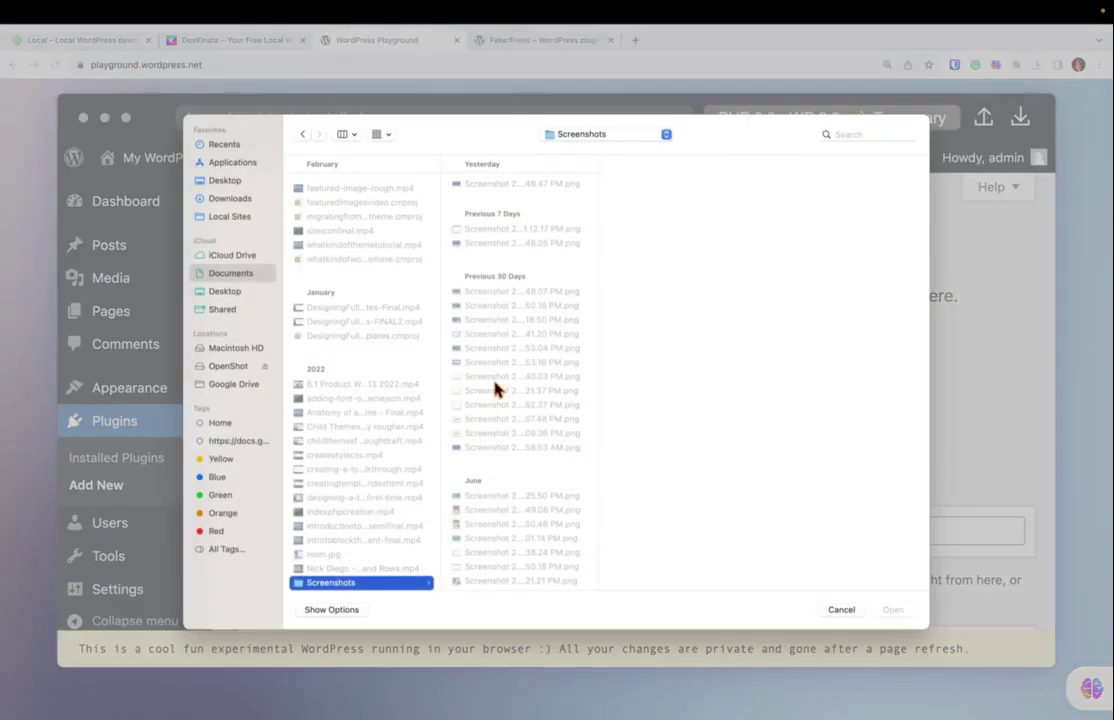
click(229, 199)
click(337, 185)
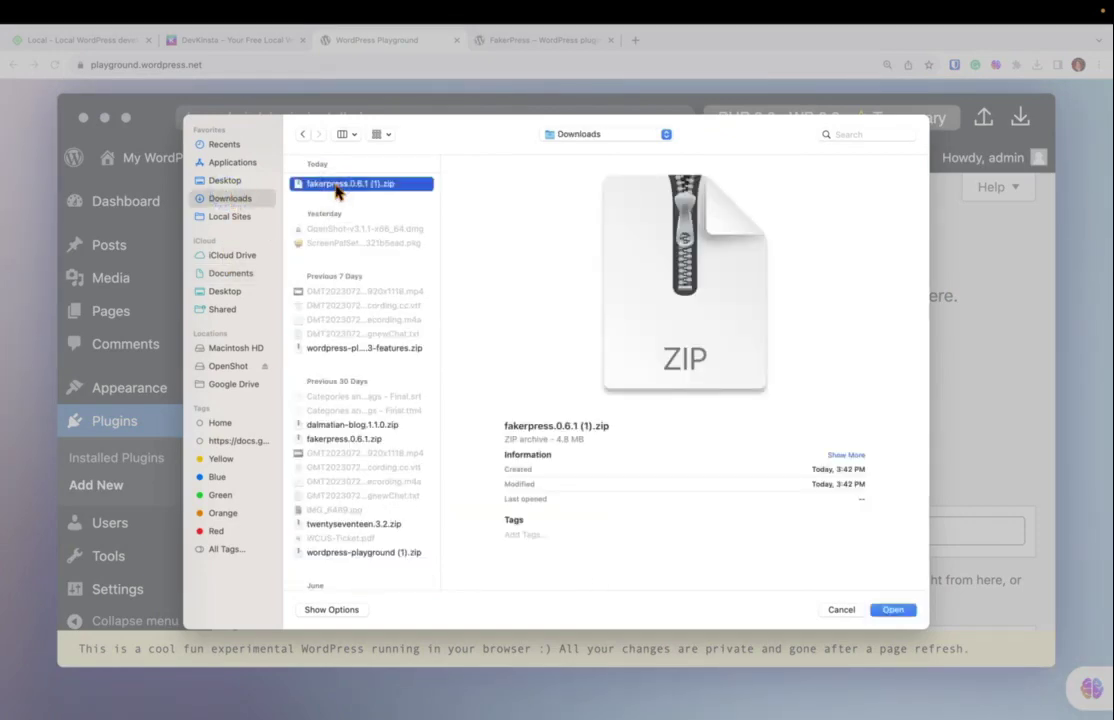
click(893, 612)
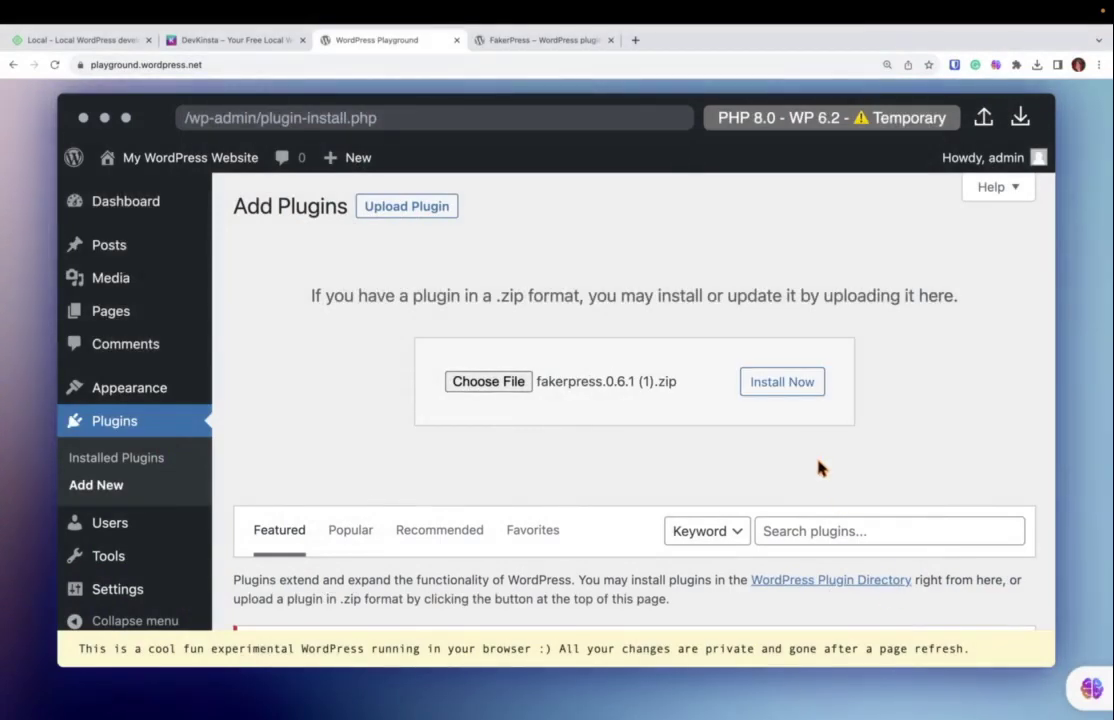
click(783, 383)
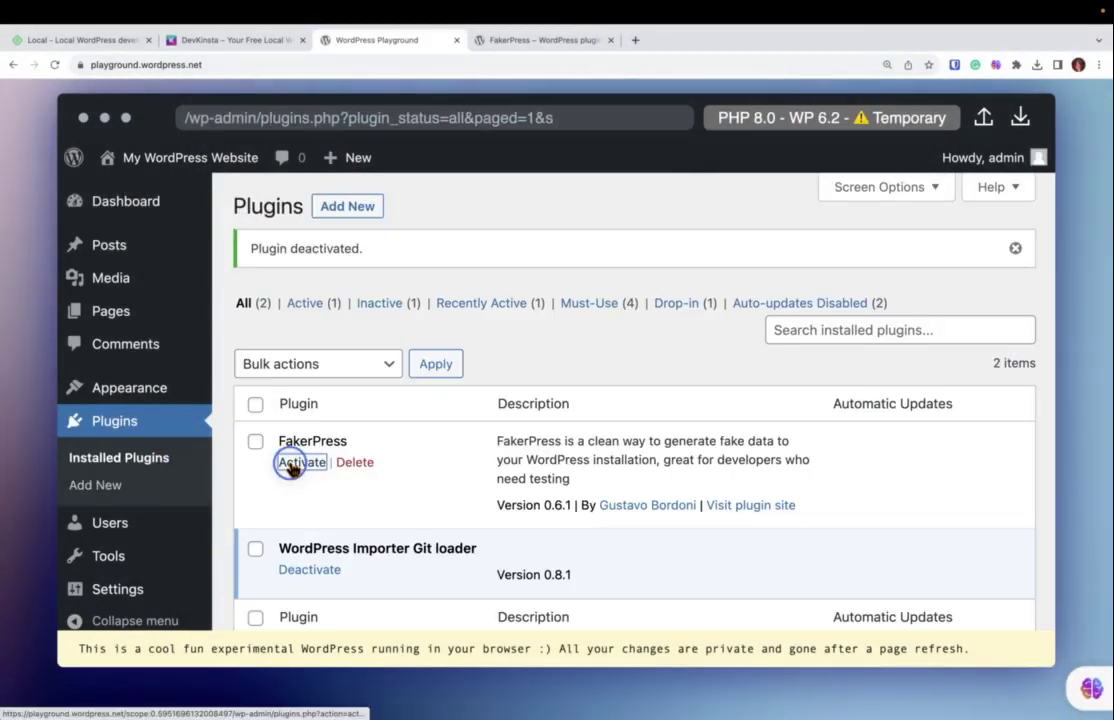
Activate FakerPress and open its Posts generator.
click(291, 463)
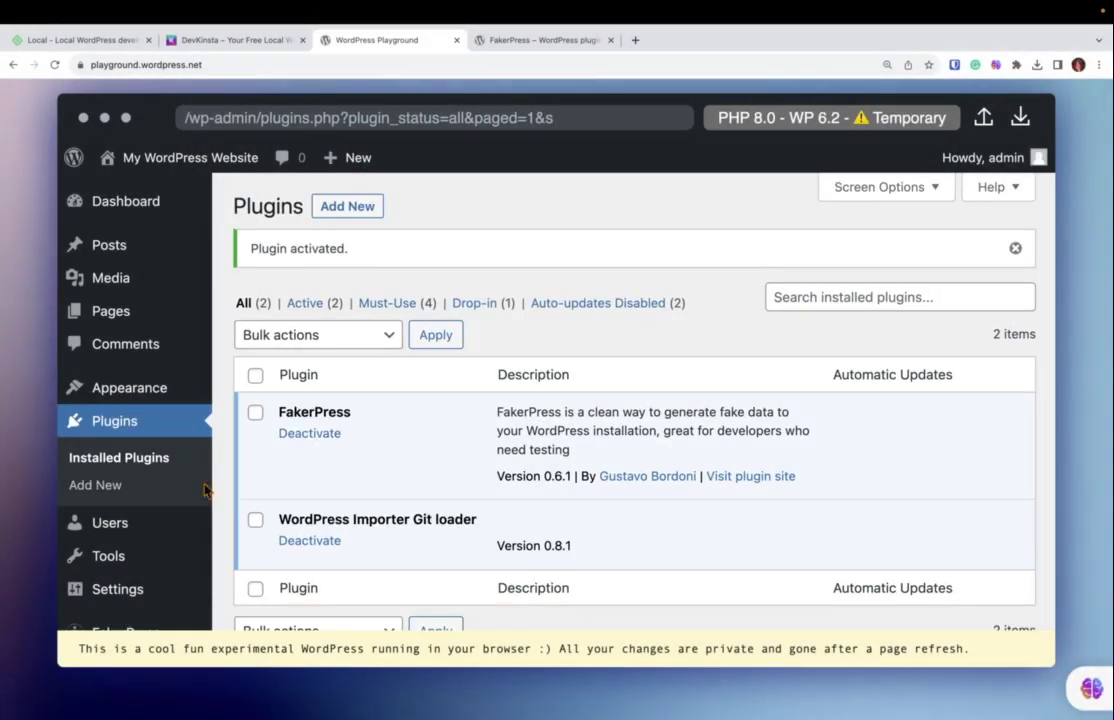
scroll(160, 508, down, 1)
mouse_move(129, 526)
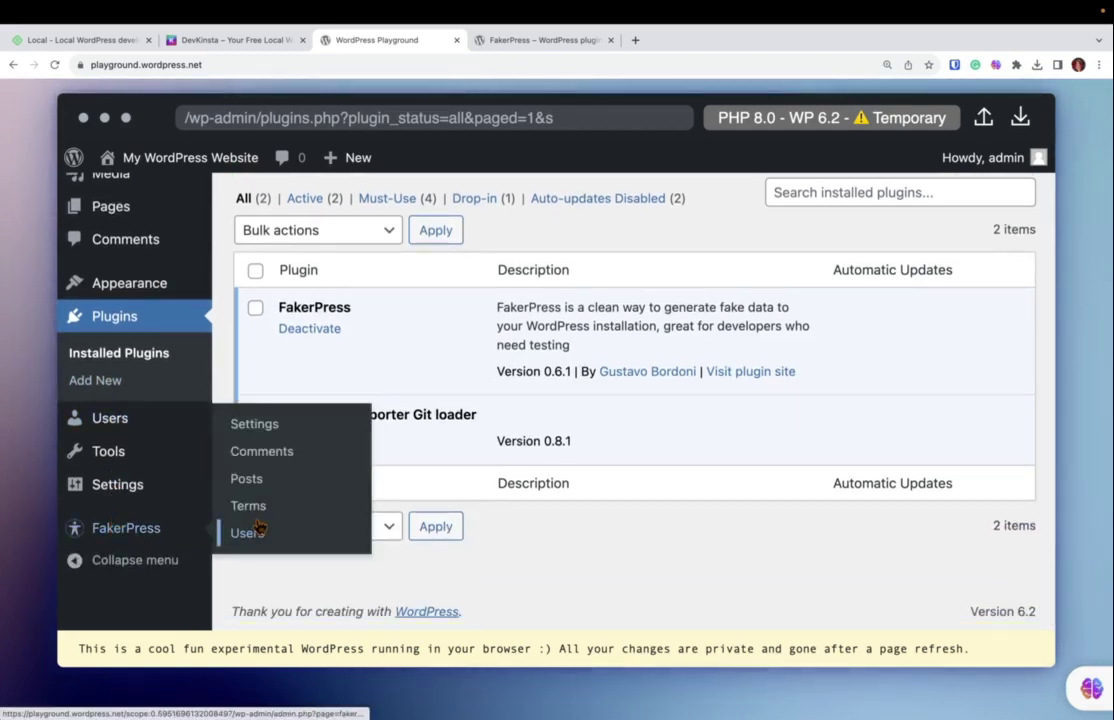
click(150, 535)
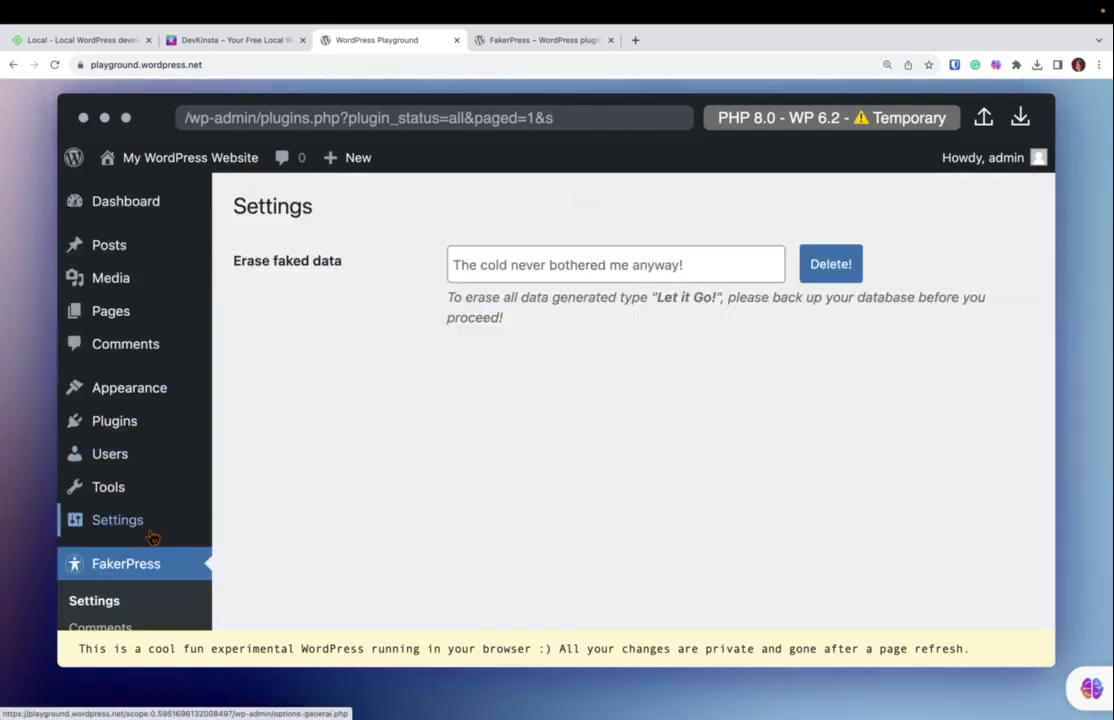
scroll(346, 476, down, 3)
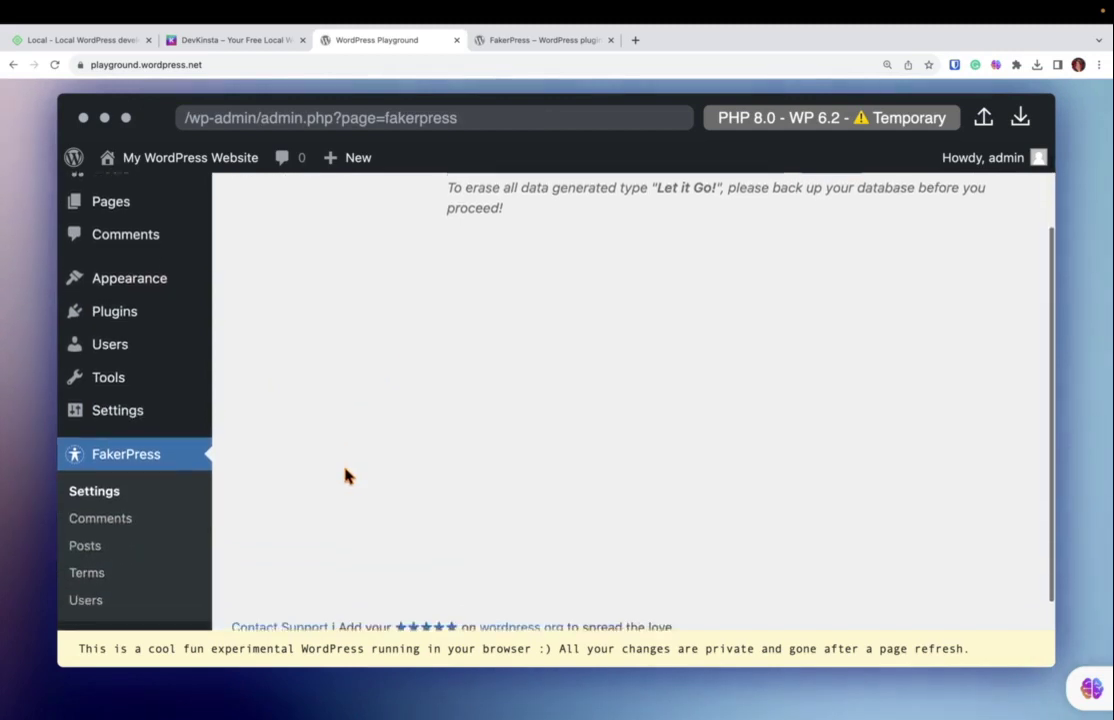
click(84, 516)
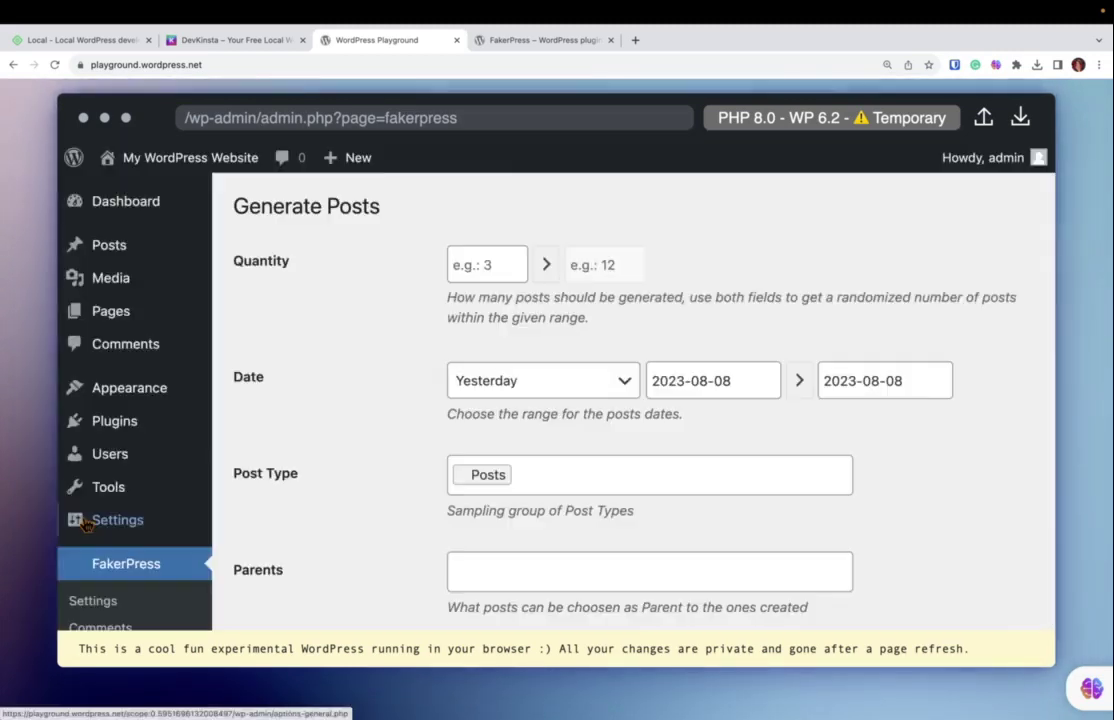
Set the generator's Quantity to 15 and its date range to Last 15 days.
click(499, 262)
text(15)
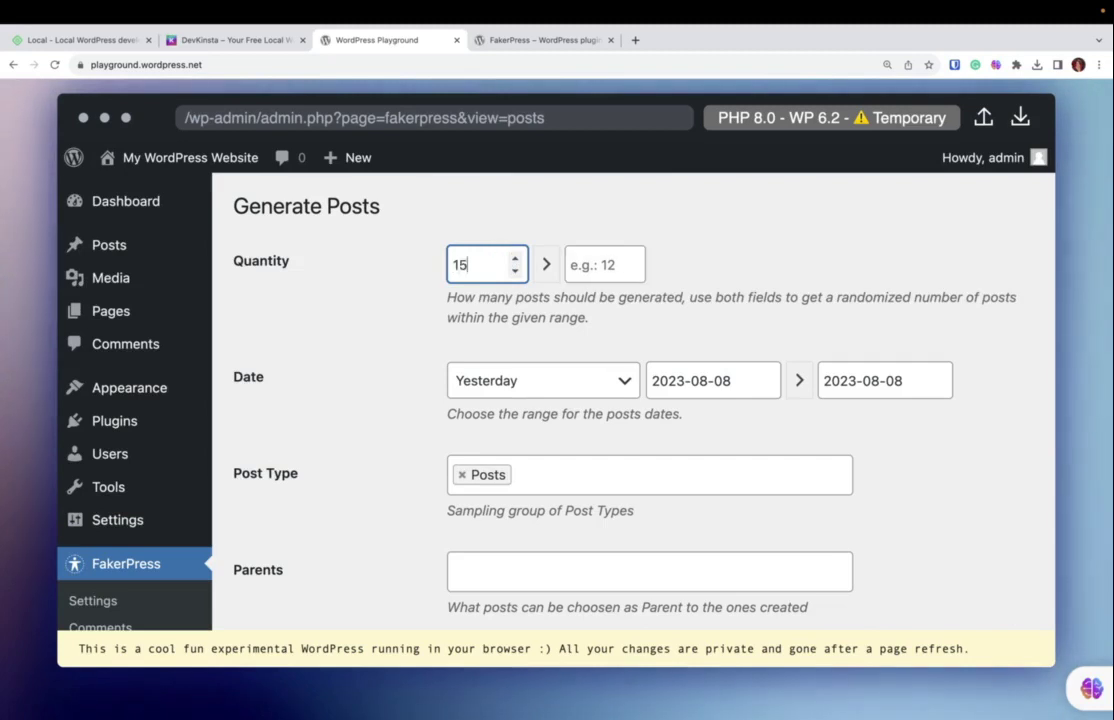
click(623, 385)
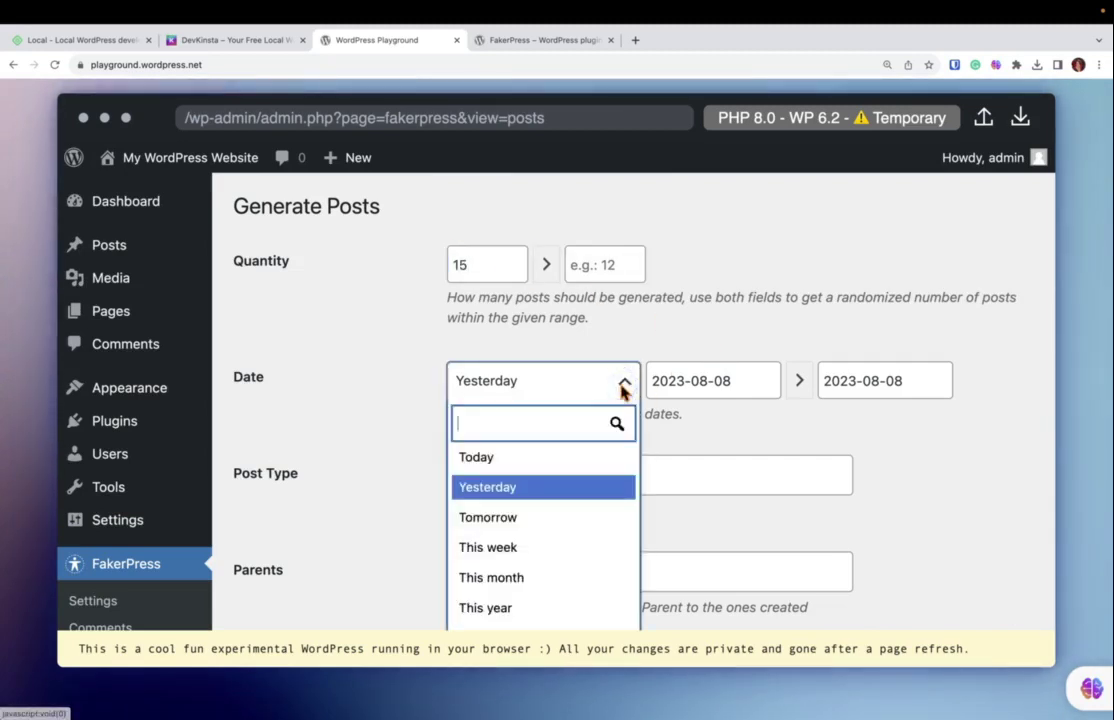
scroll(568, 526, down, 3)
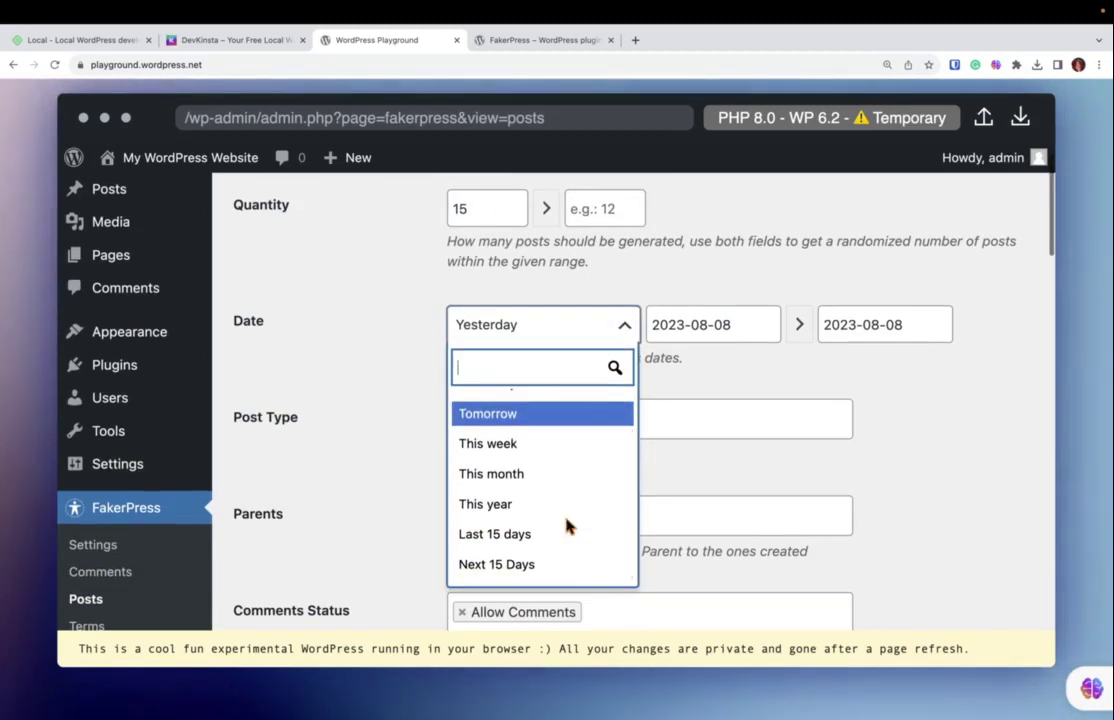
click(566, 530)
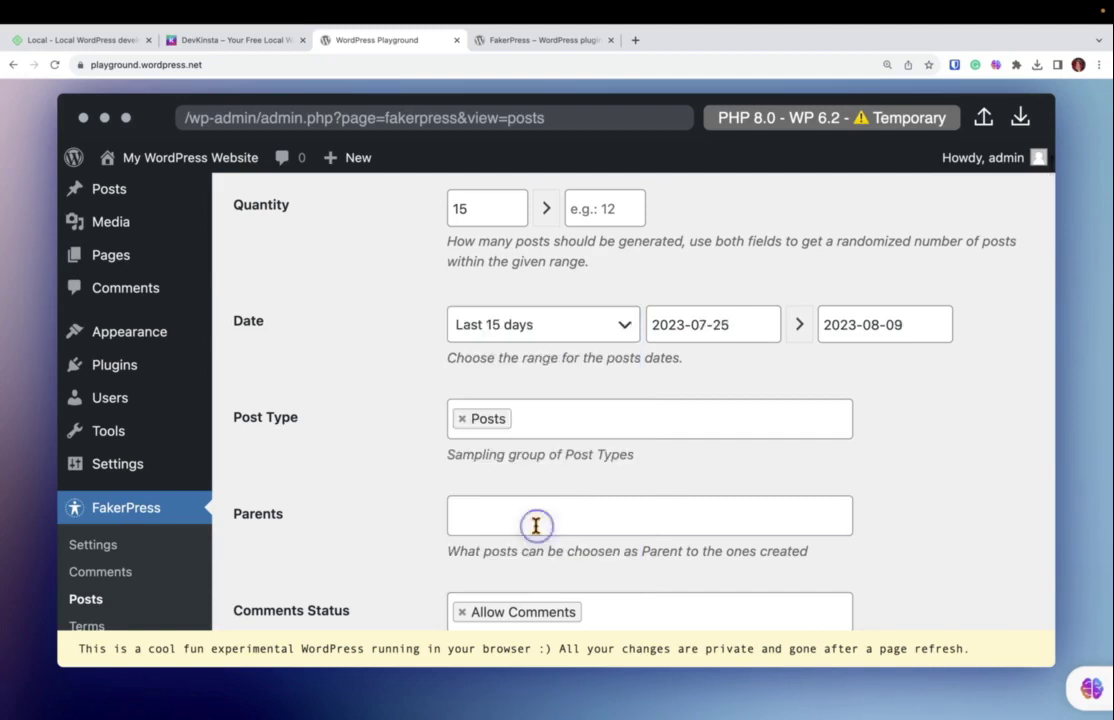
Add Pages to the post types and remove Placeholder.com, leaving Lorem Picsum as image provider.
click(669, 409)
text(past)
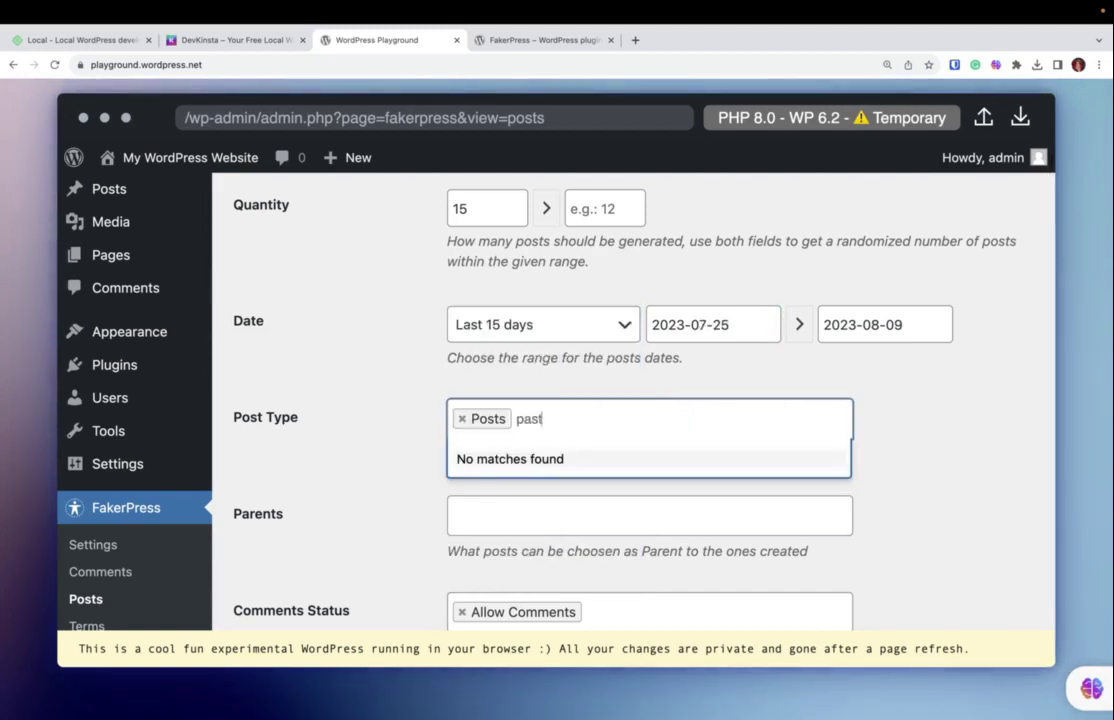
key(BackSpace)
key(BackSpace)
text(ges)
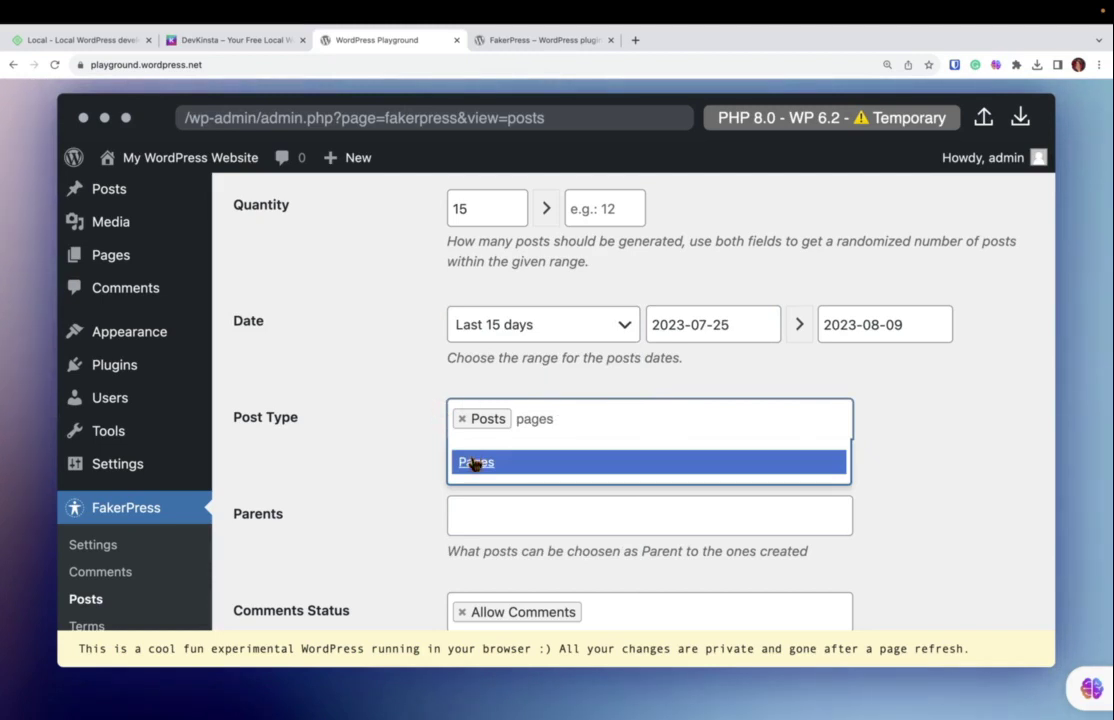
click(476, 461)
scroll(563, 493, down, 5)
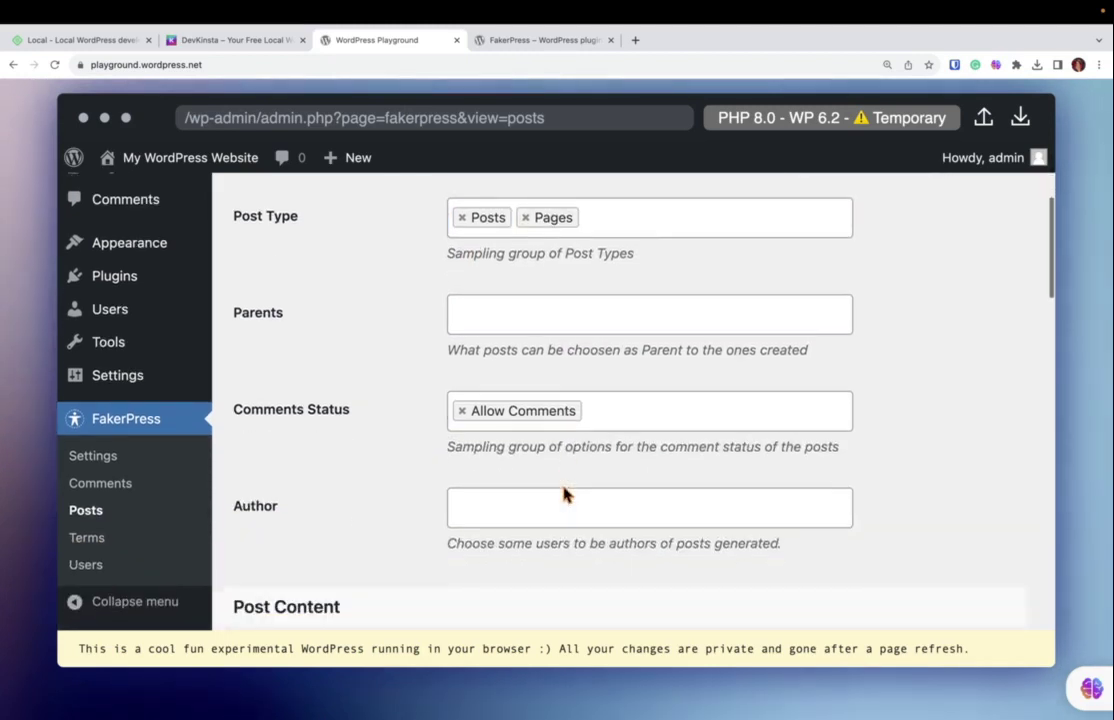
scroll(567, 500, down, 10)
scroll(519, 349, down, 1)
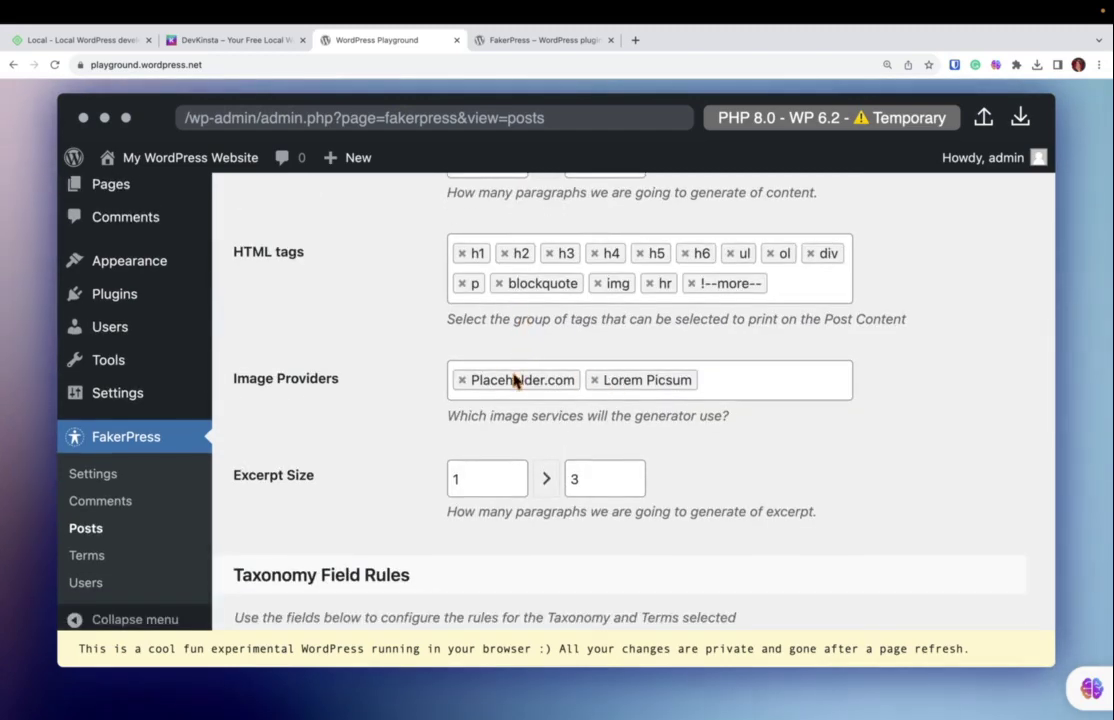
click(464, 383)
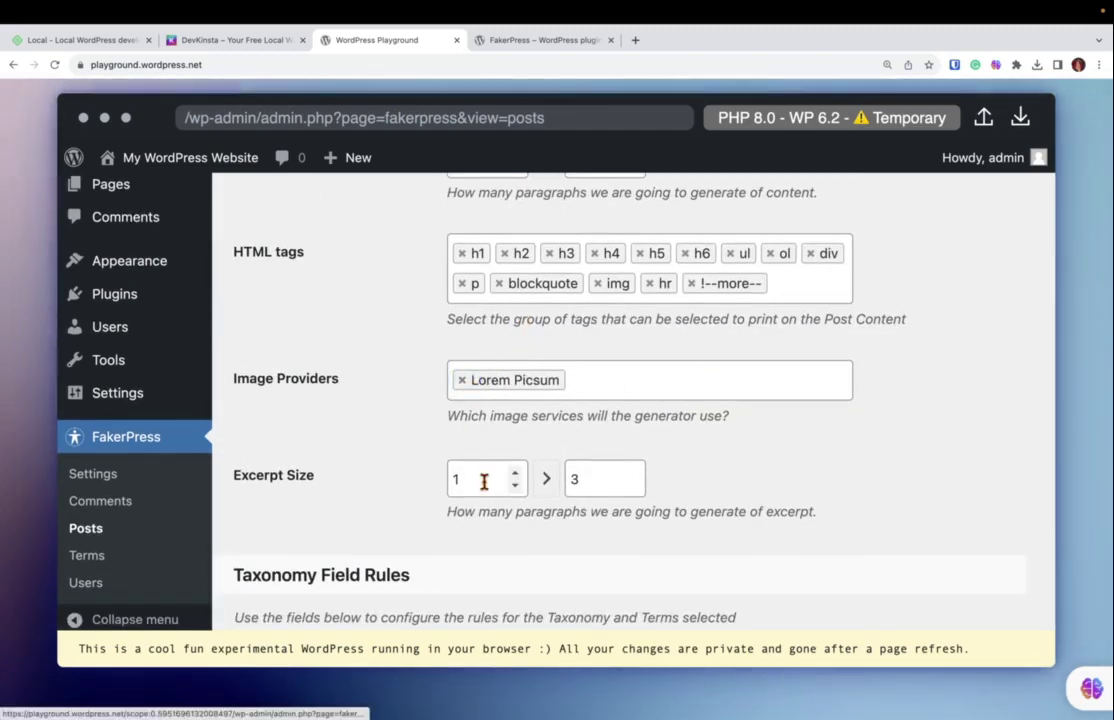
scroll(484, 486, down, 8)
scroll(487, 490, down, 12)
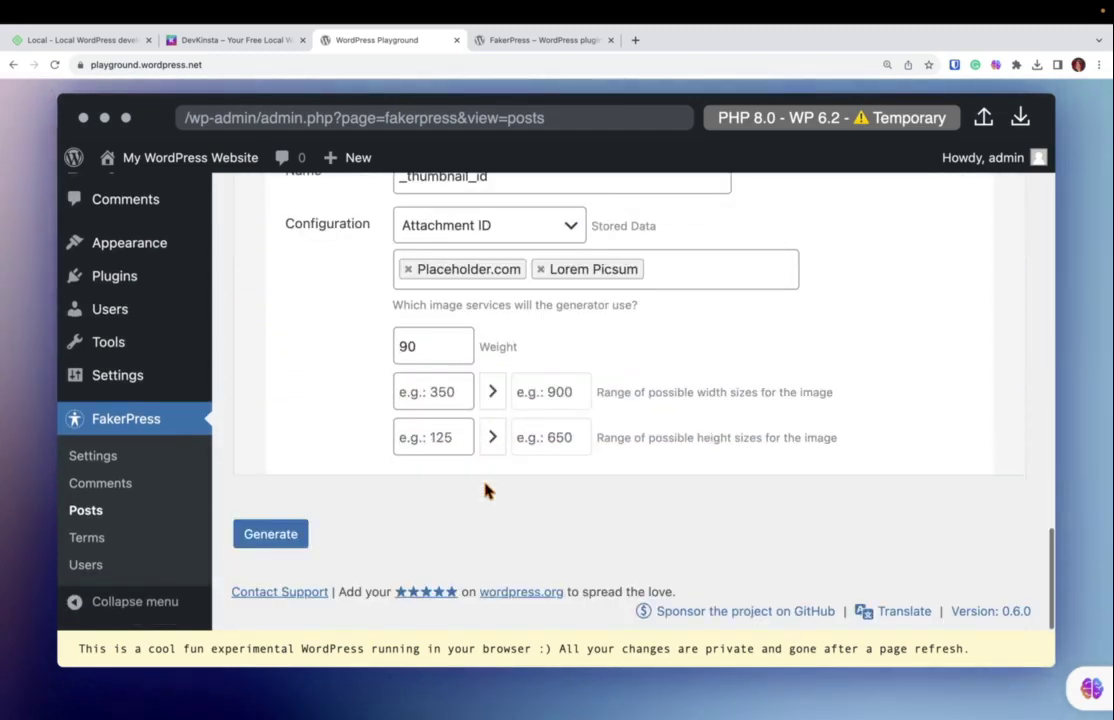
Generate the fake content and confirm 15 items were created, IDs 6 through 20.
click(268, 536)
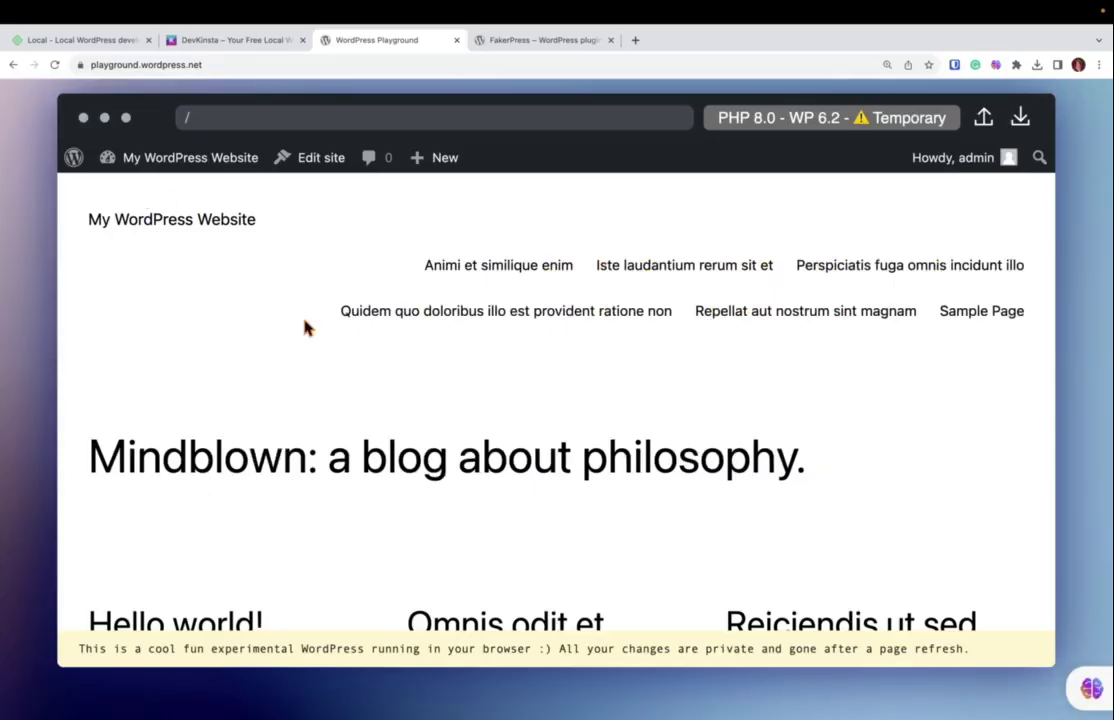
scroll(308, 326, down, 5)
scroll(306, 327, down, 10)
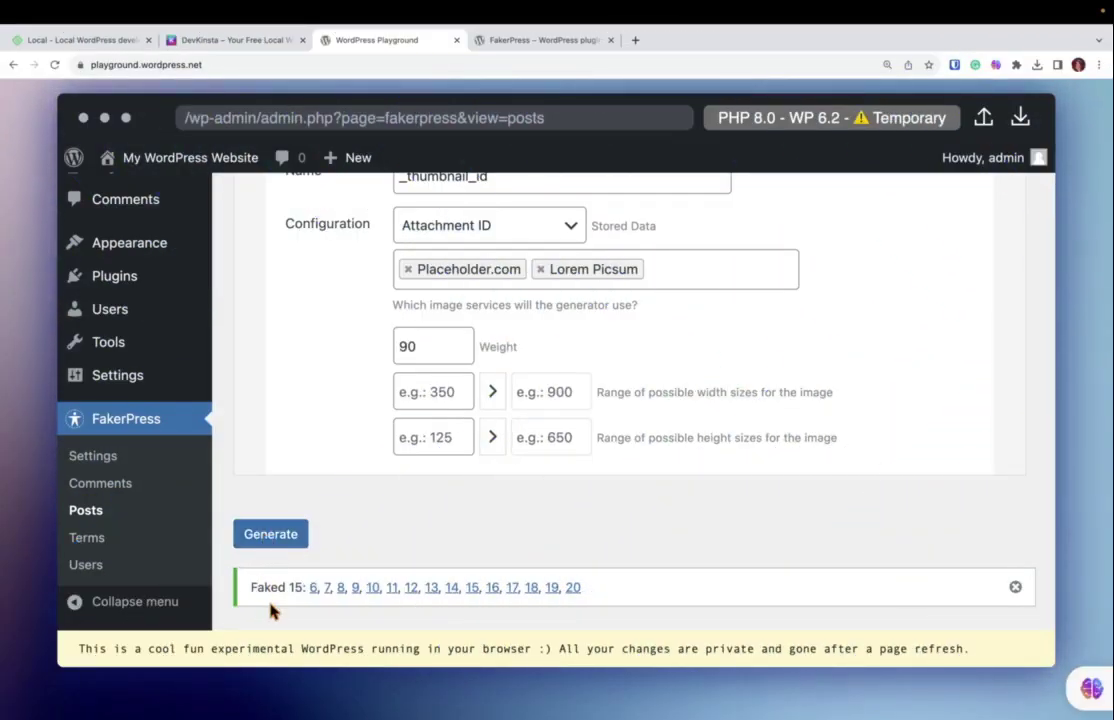
scroll(110, 380, up, 4)
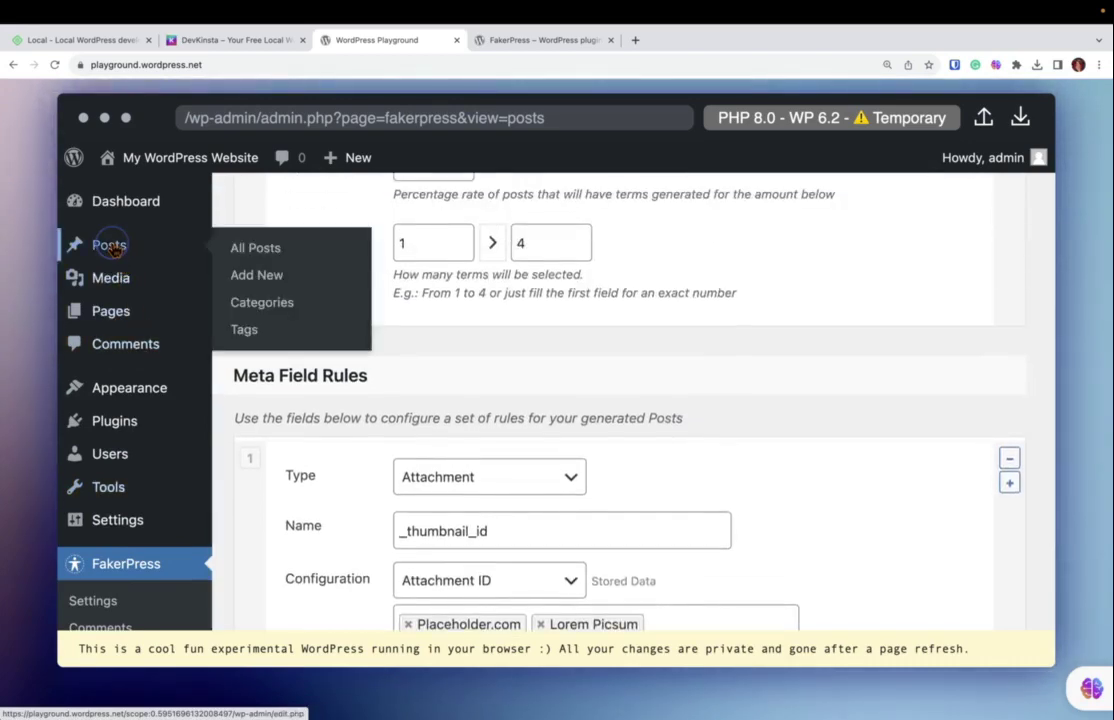
Review the generated items in the All Posts and All Pages lists.
click(112, 246)
scroll(322, 364, down, 2)
scroll(322, 366, down, 3)
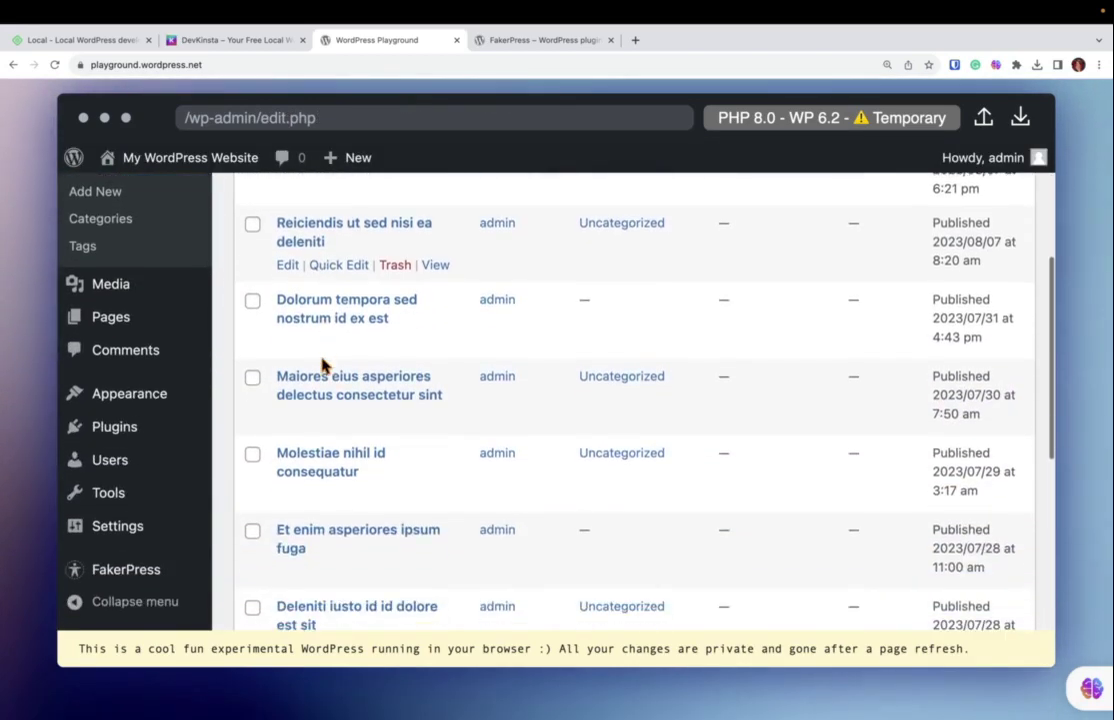
scroll(322, 366, up, 8)
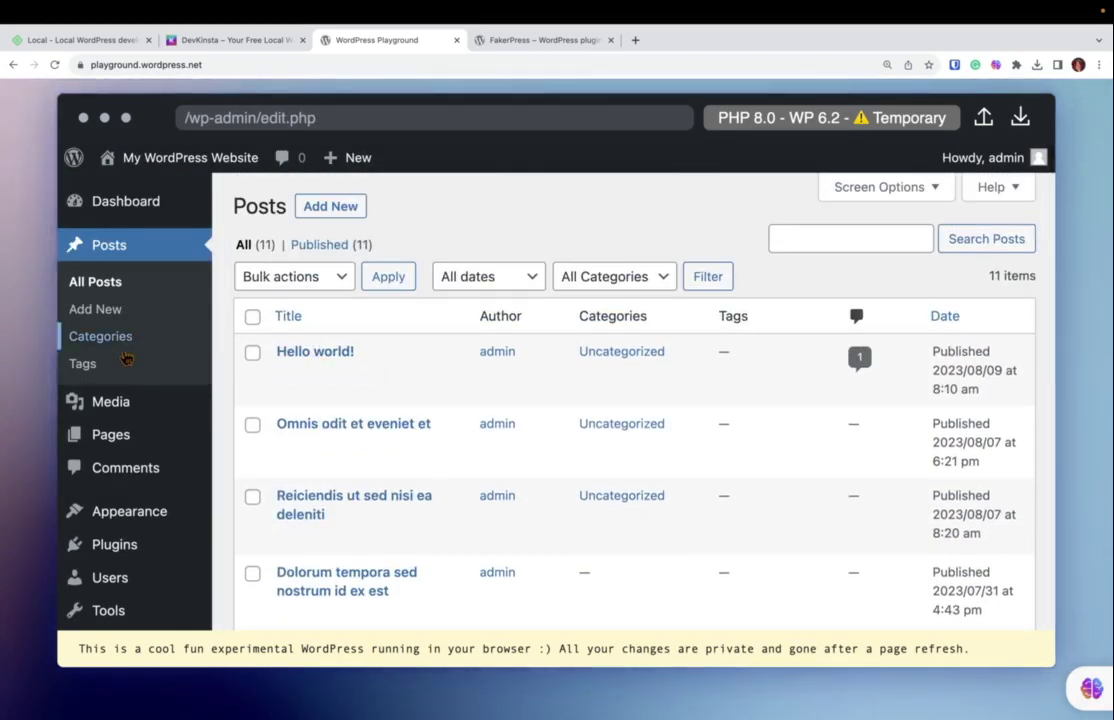
click(84, 436)
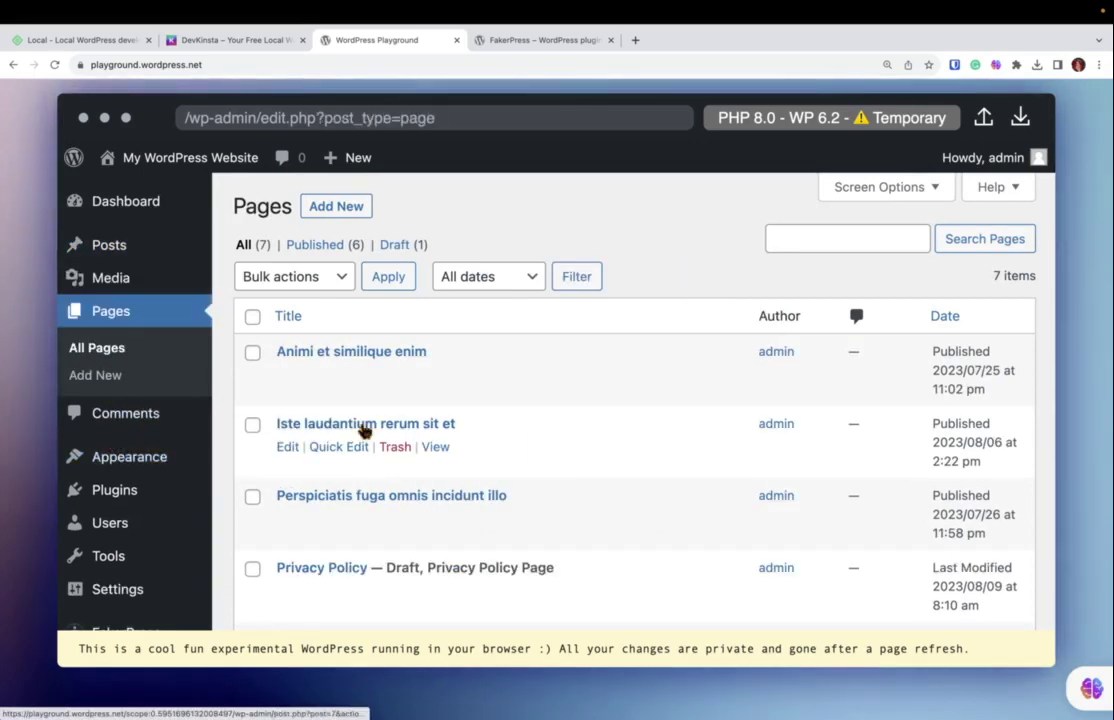
scroll(361, 428, down, 3)
scroll(361, 428, up, 4)
Visit the site's front end and scroll through its menu and post grid.
mouse_move(205, 162)
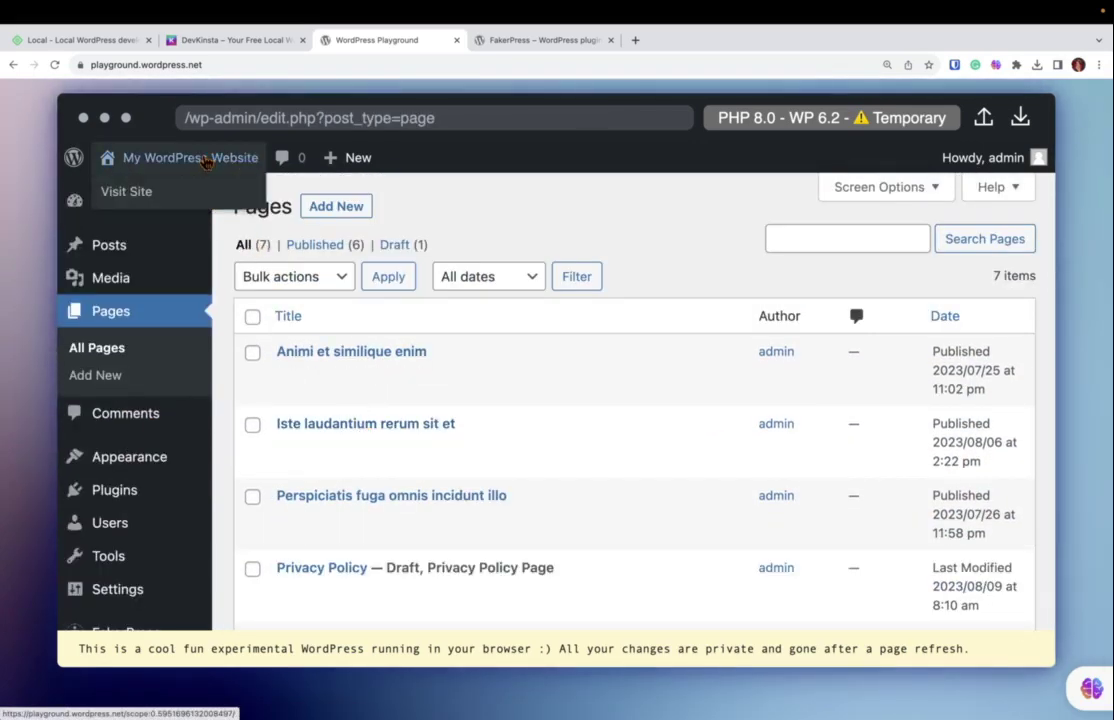
click(127, 189)
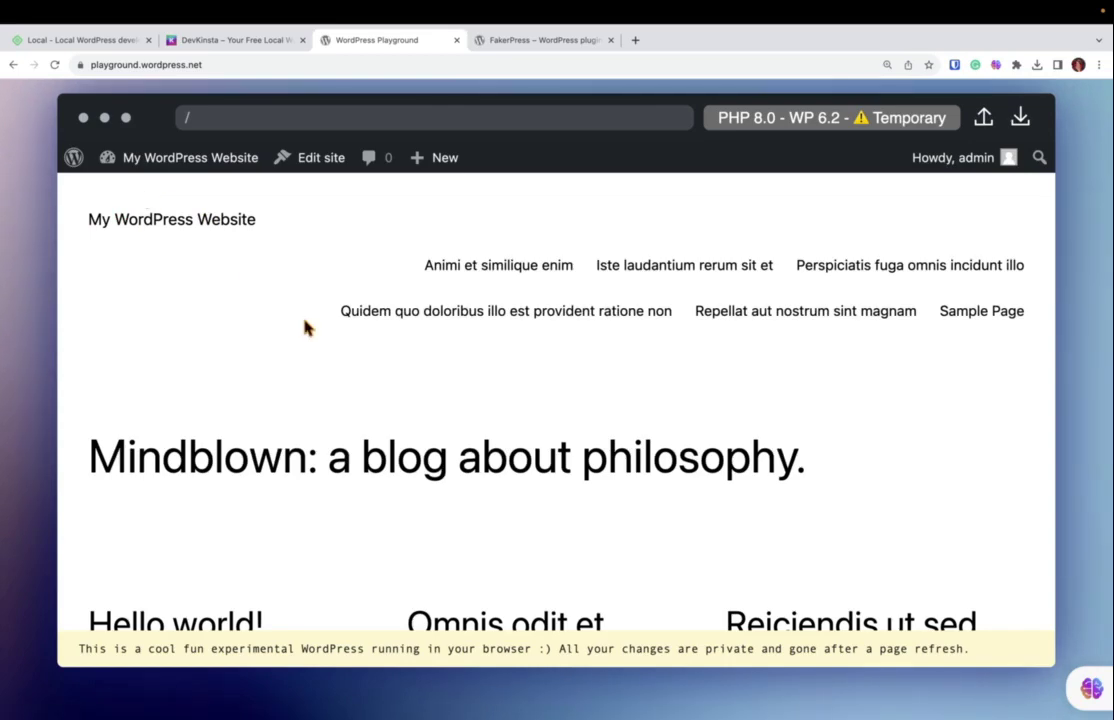
scroll(306, 327, down, 5)
scroll(306, 327, down, 10)
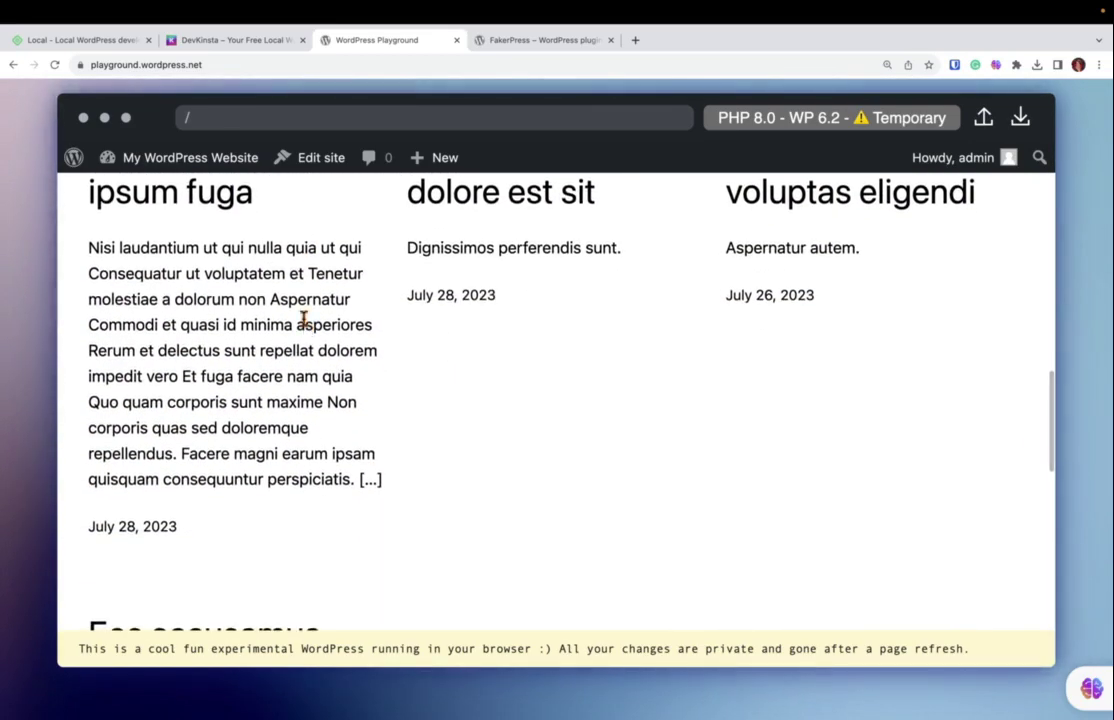
scroll(305, 324, up, 10)
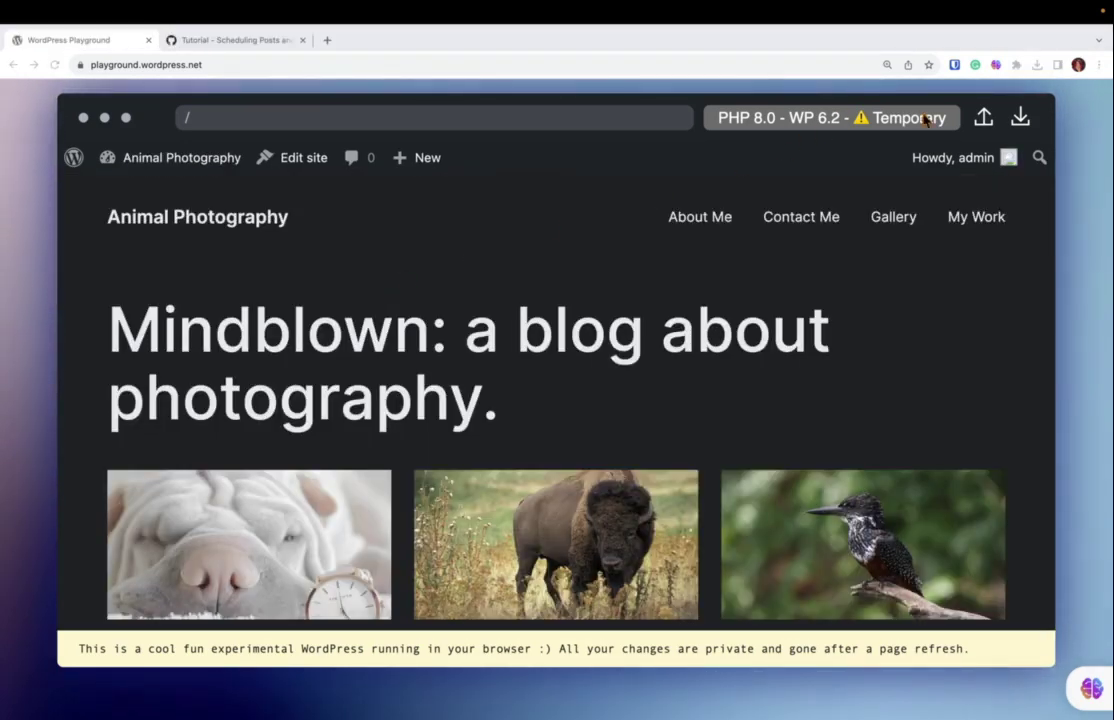
Download the Playground site zip and post it as a comment on the Scheduling Posts issue.
click(1020, 118)
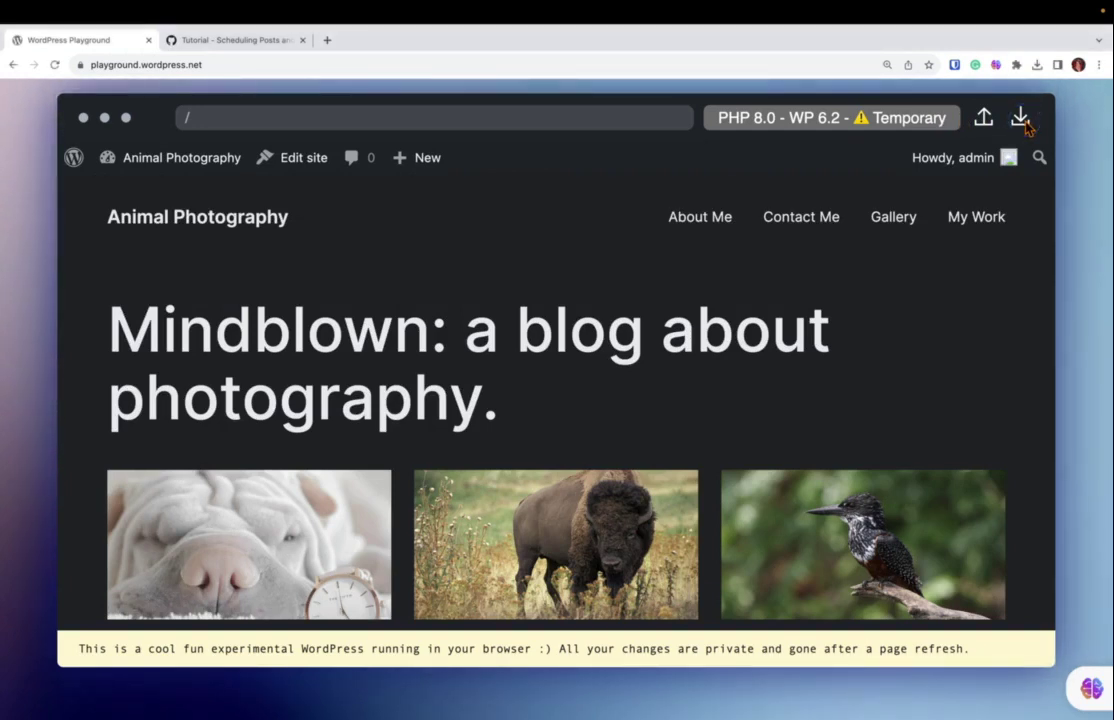
click(245, 44)
key(super+ctrl+f)
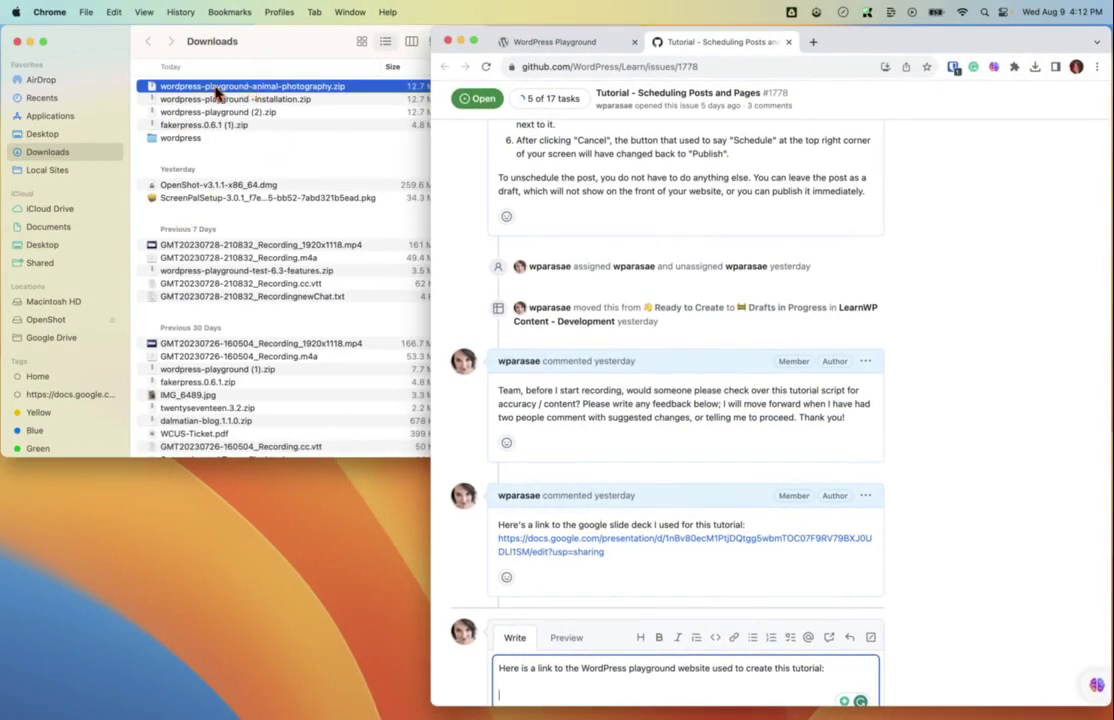
drag(192, 87, 527, 699)
scroll(650, 620, down, 3)
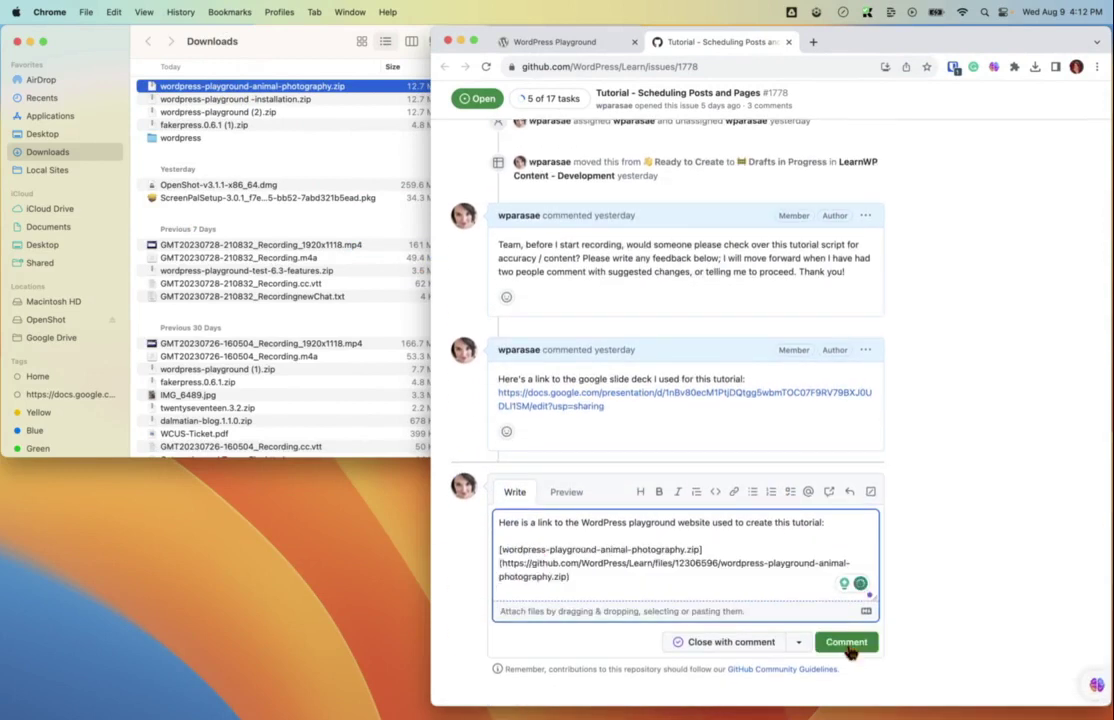
click(846, 645)
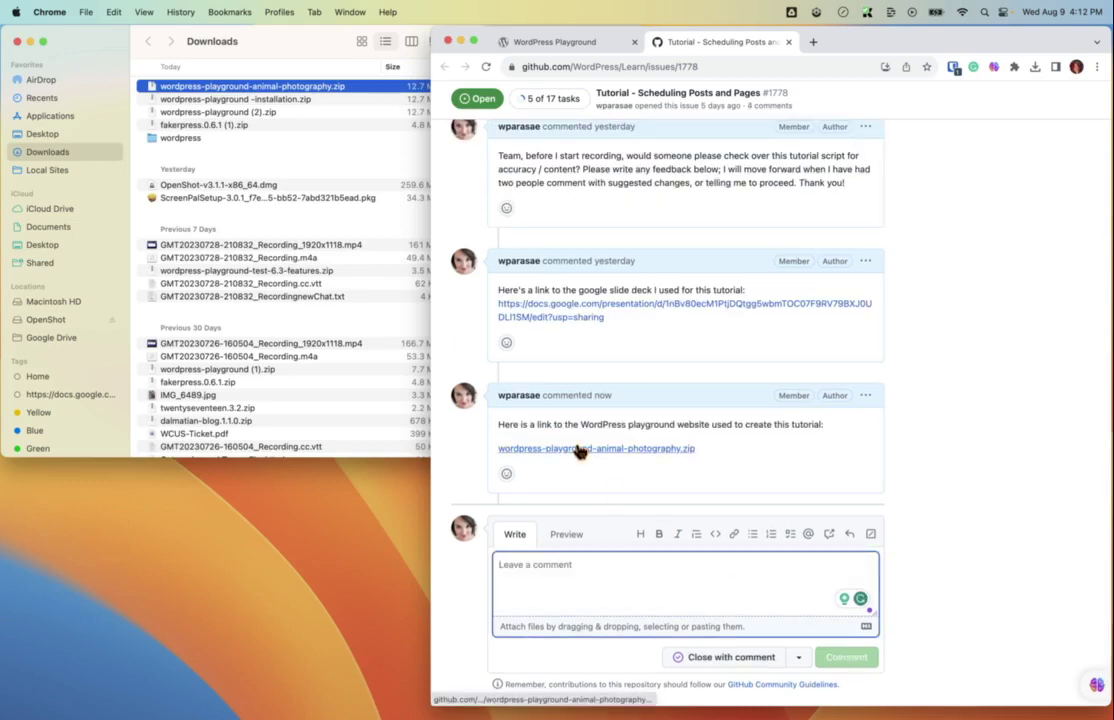
Copy the Playground address and load a fresh WordPress Playground in a new tab.
click(476, 47)
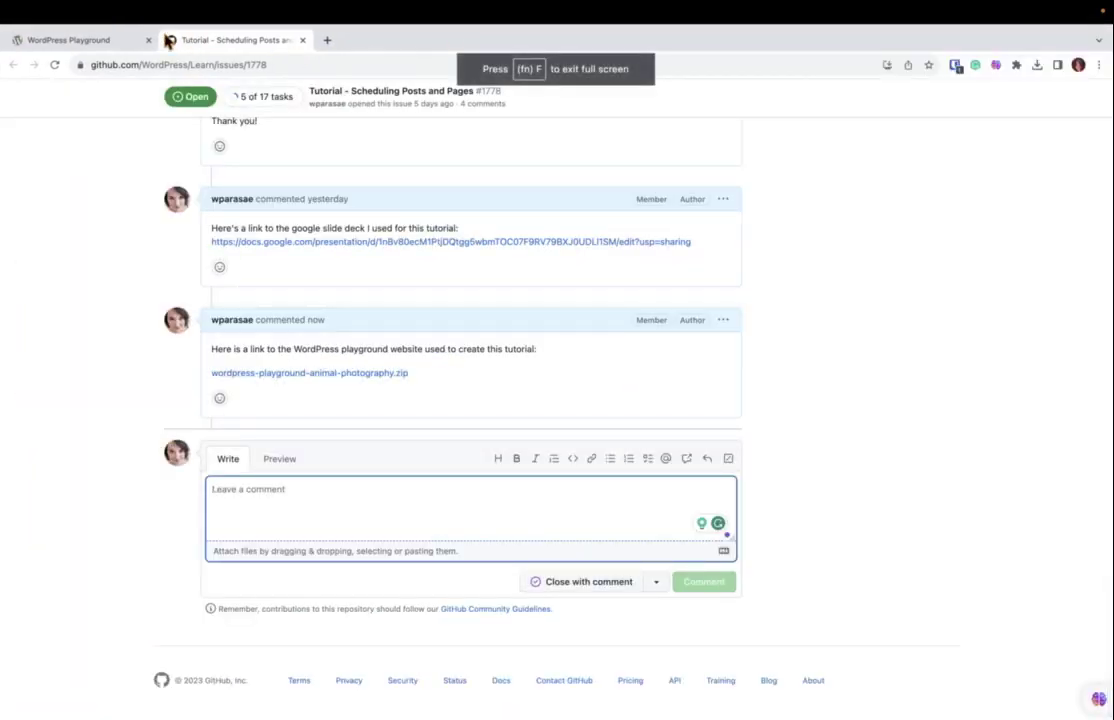
click(125, 41)
click(150, 65)
key(ctrl+c)
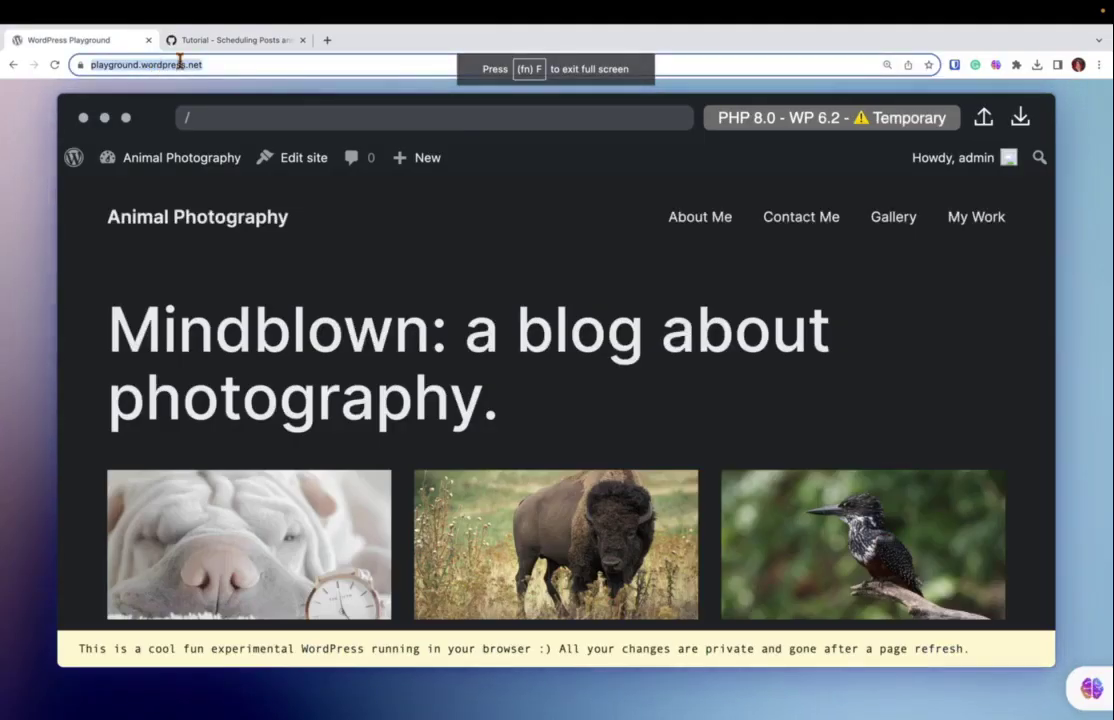
click(327, 40)
key(ctrl+v)
key(Return)
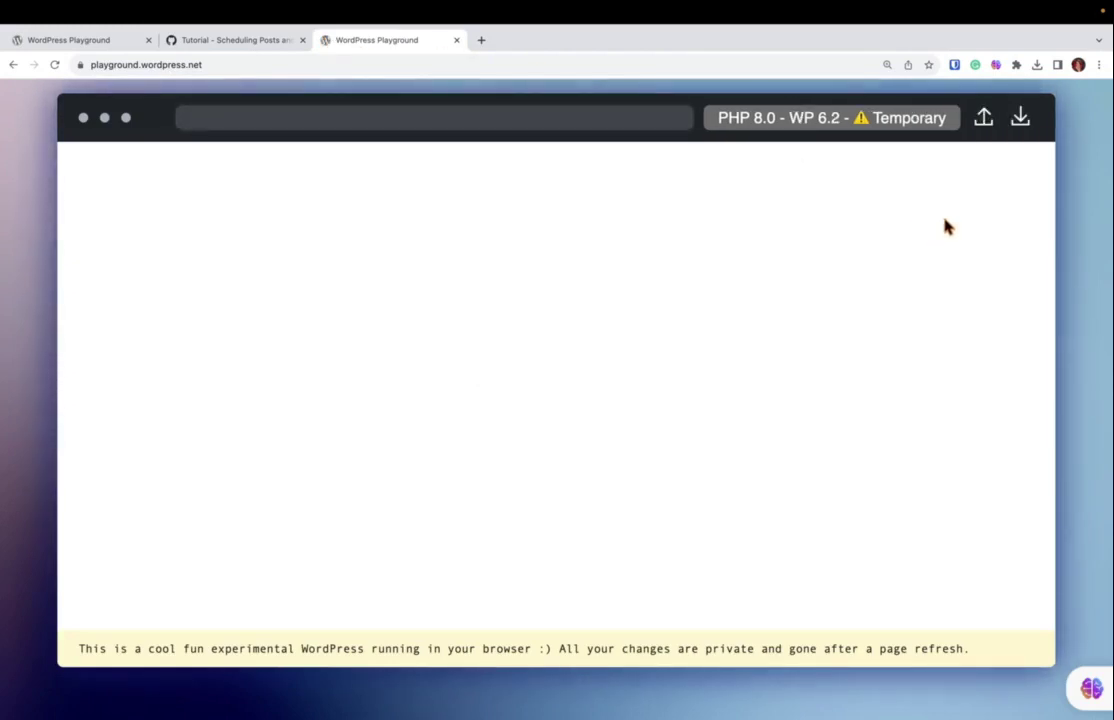
Import the exported installation zip into the new Playground and let the site reload.
click(985, 118)
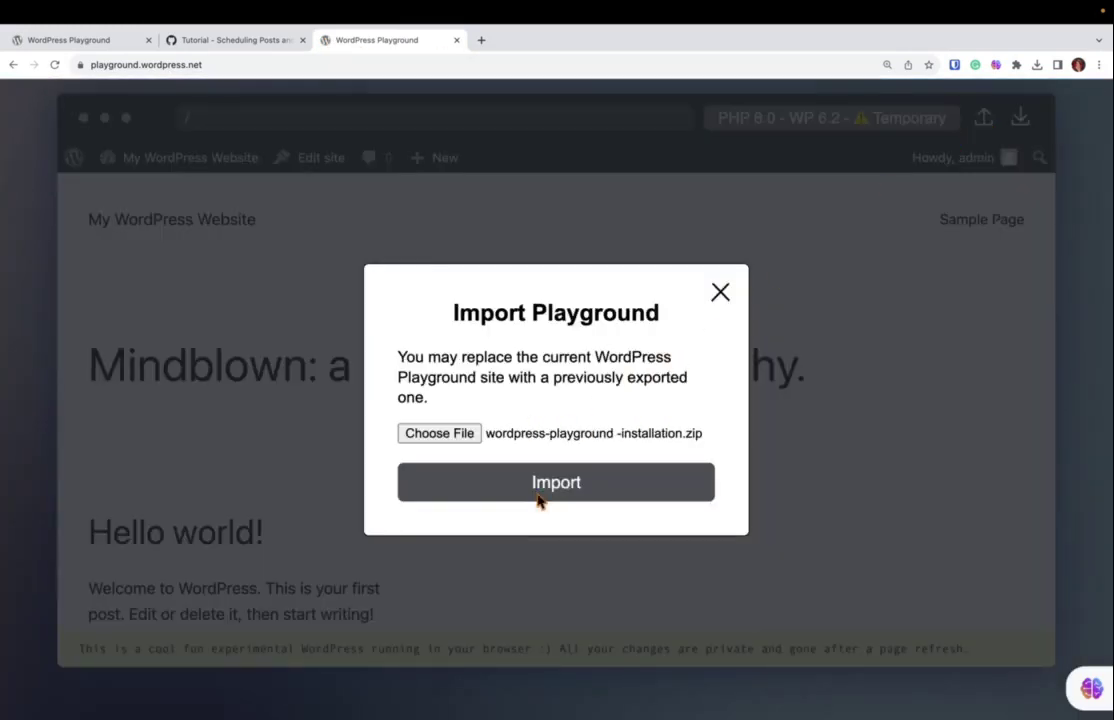
click(537, 496)
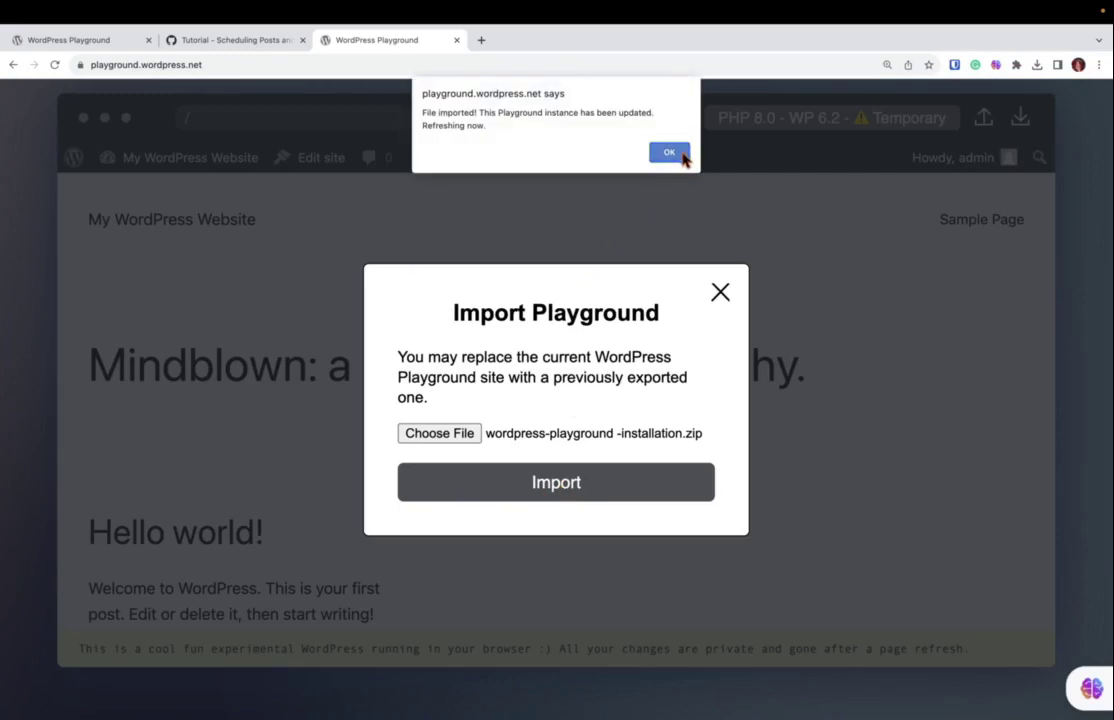
click(684, 155)
scroll(743, 331, down, 6)
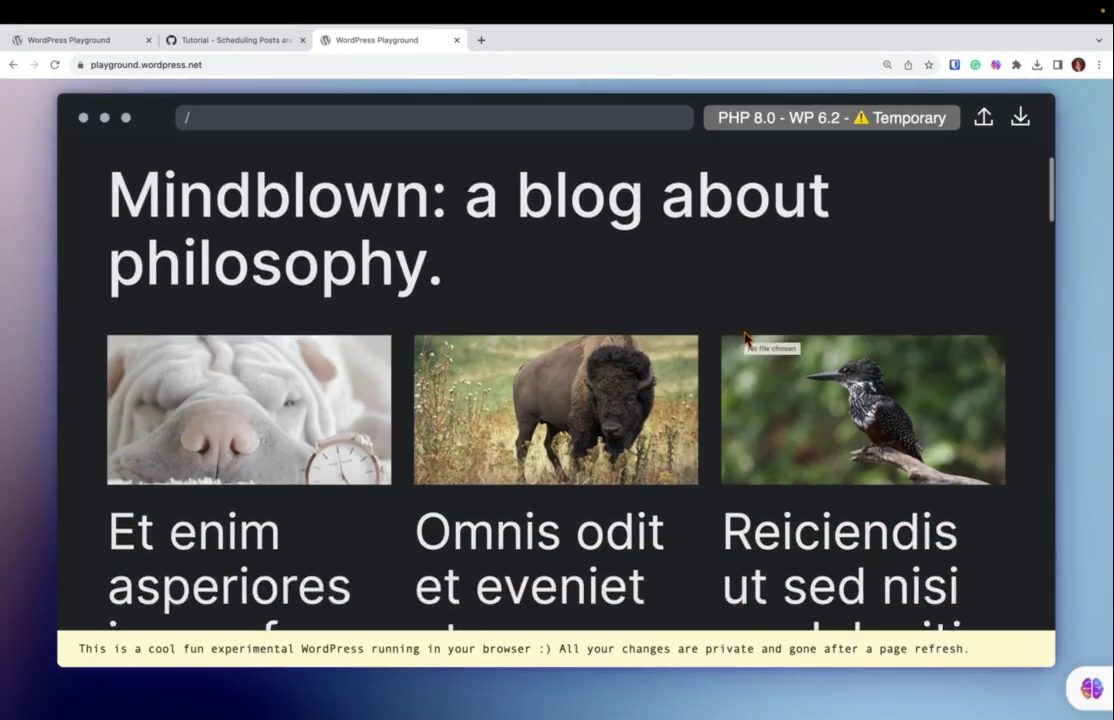
Go to the site's wp-admin page and log in with the administrator username and password.
scroll(743, 331, down, 5)
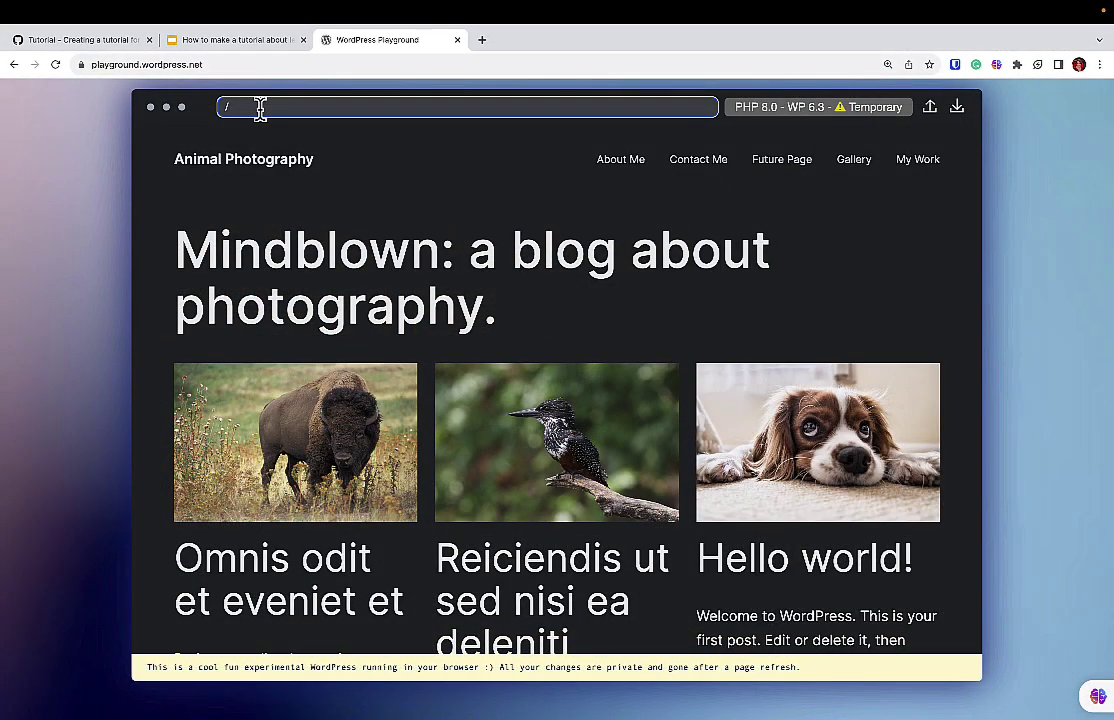
text(wp-admin)
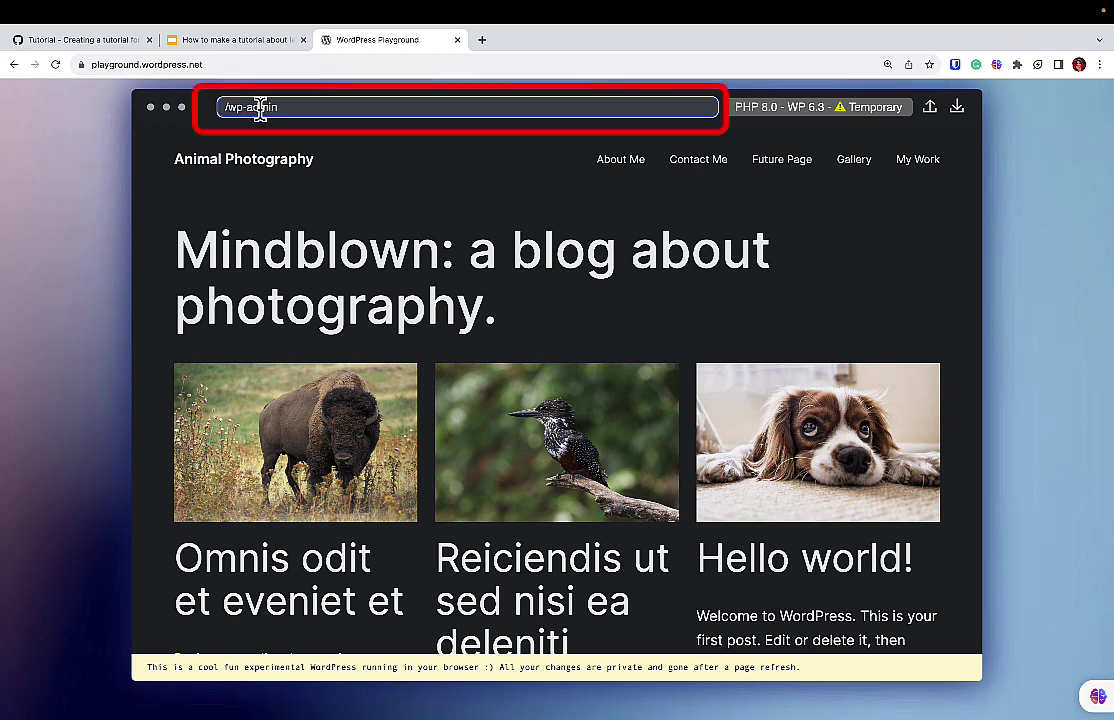
key(Return)
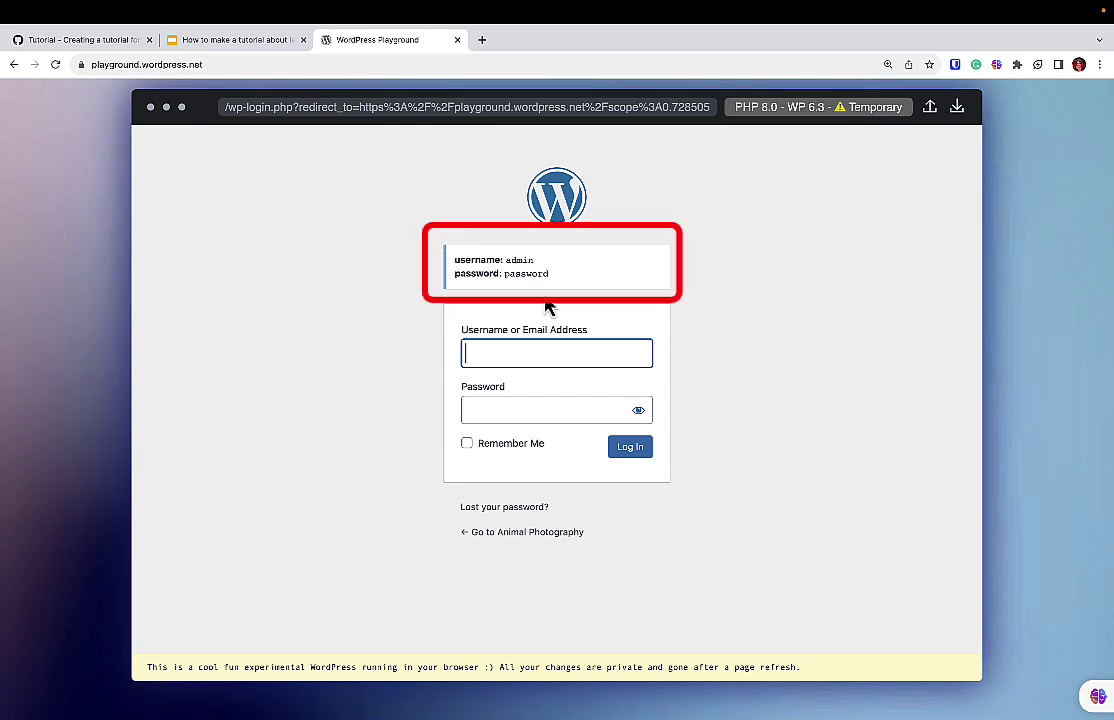
text(admin)
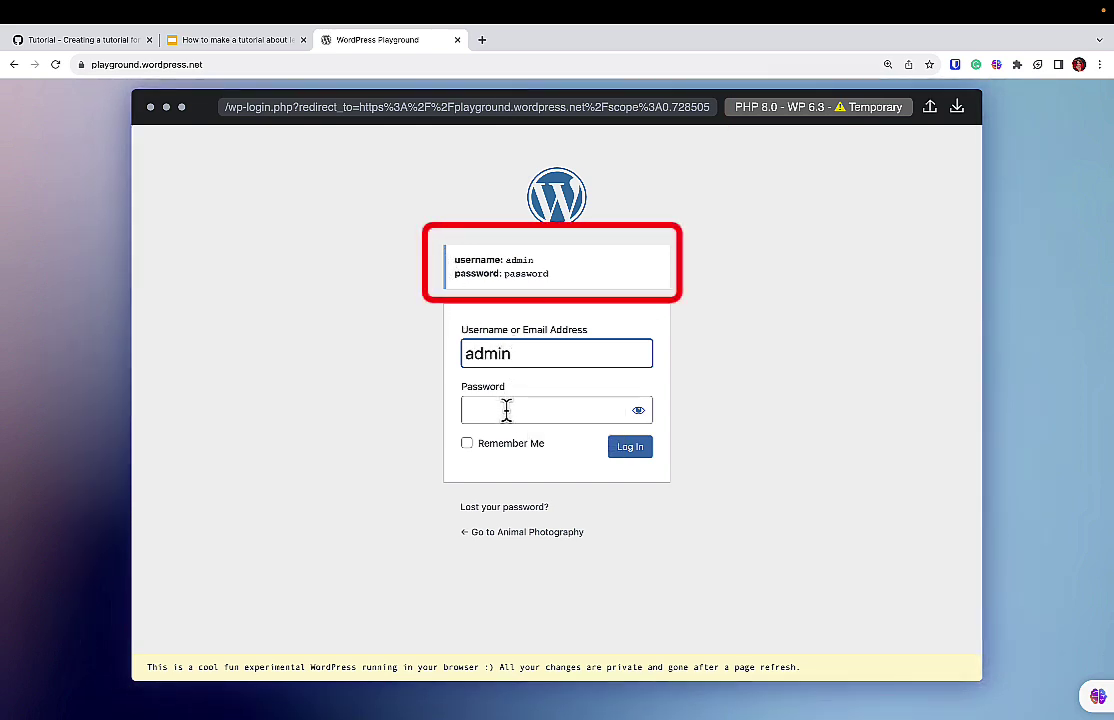
click(506, 410)
text(password)
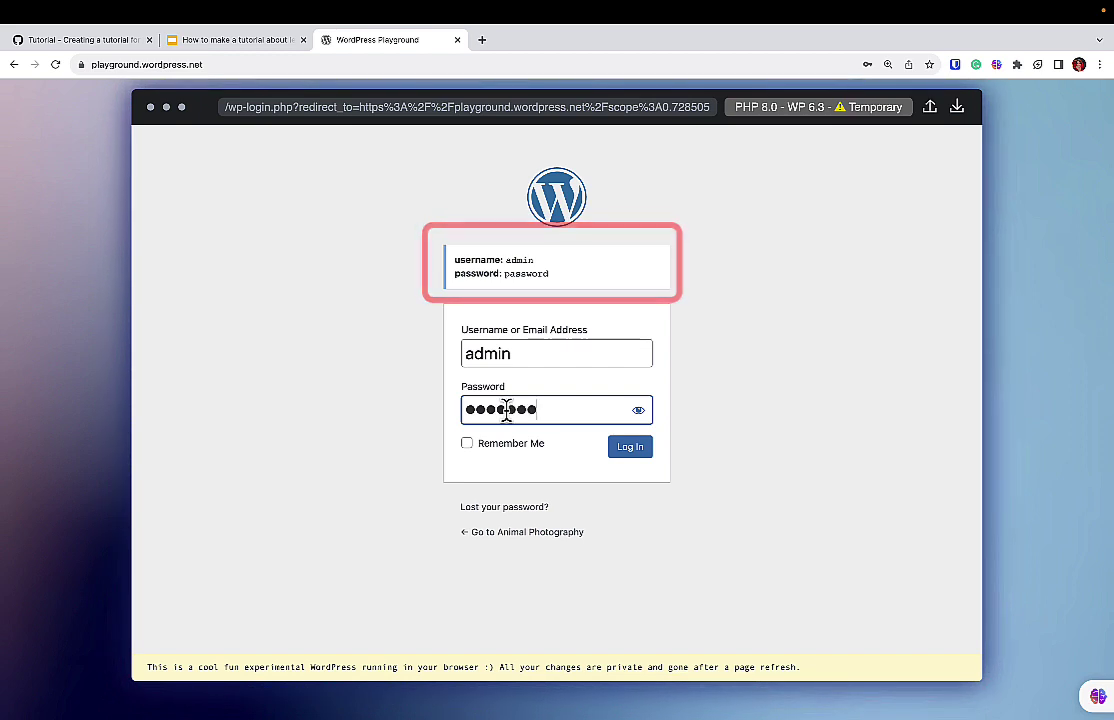
click(629, 450)
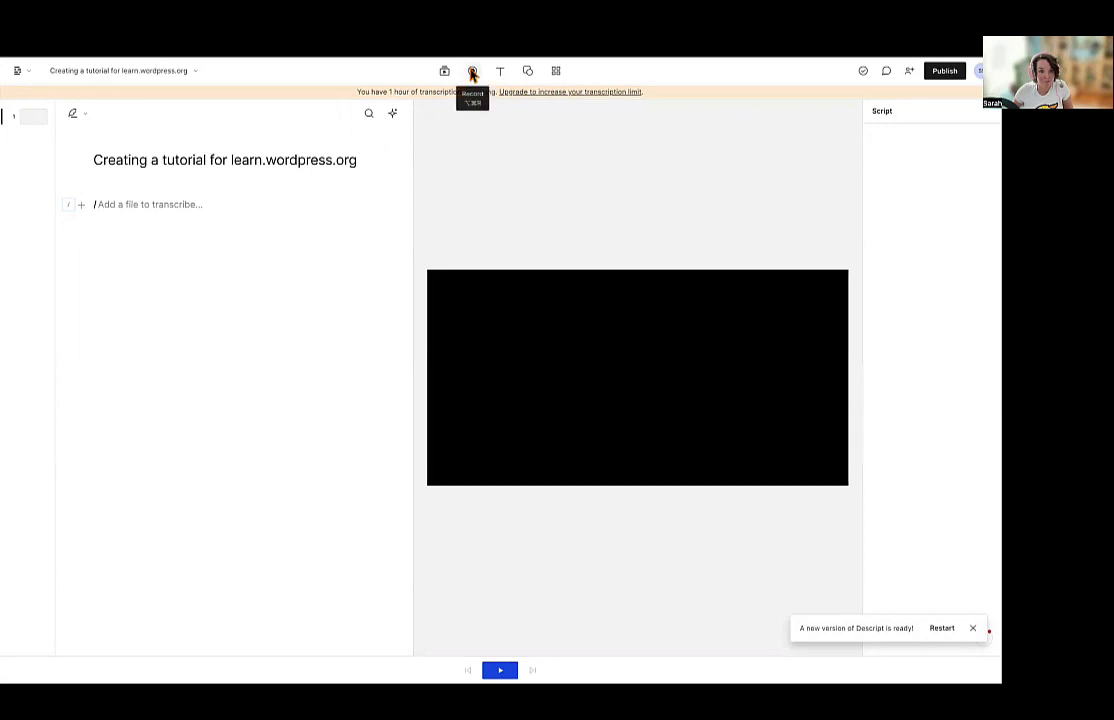
Open Descript's recording options, then delete the false-start opening paragraph from the script.
click(472, 71)
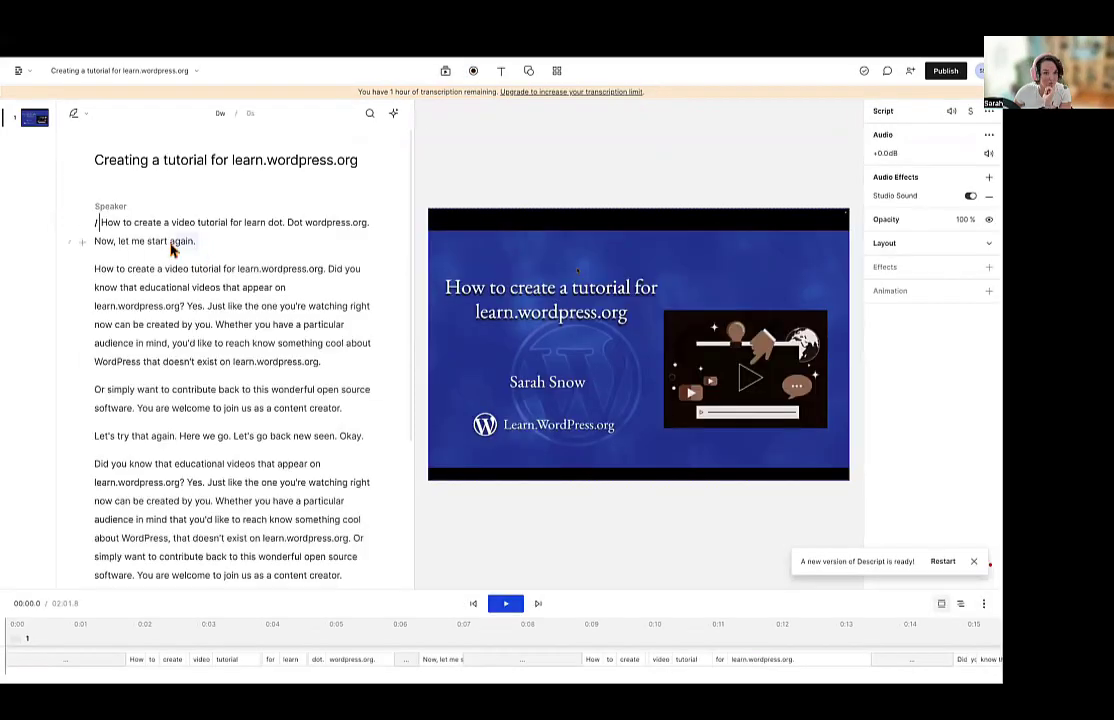
drag(169, 249, 82, 224)
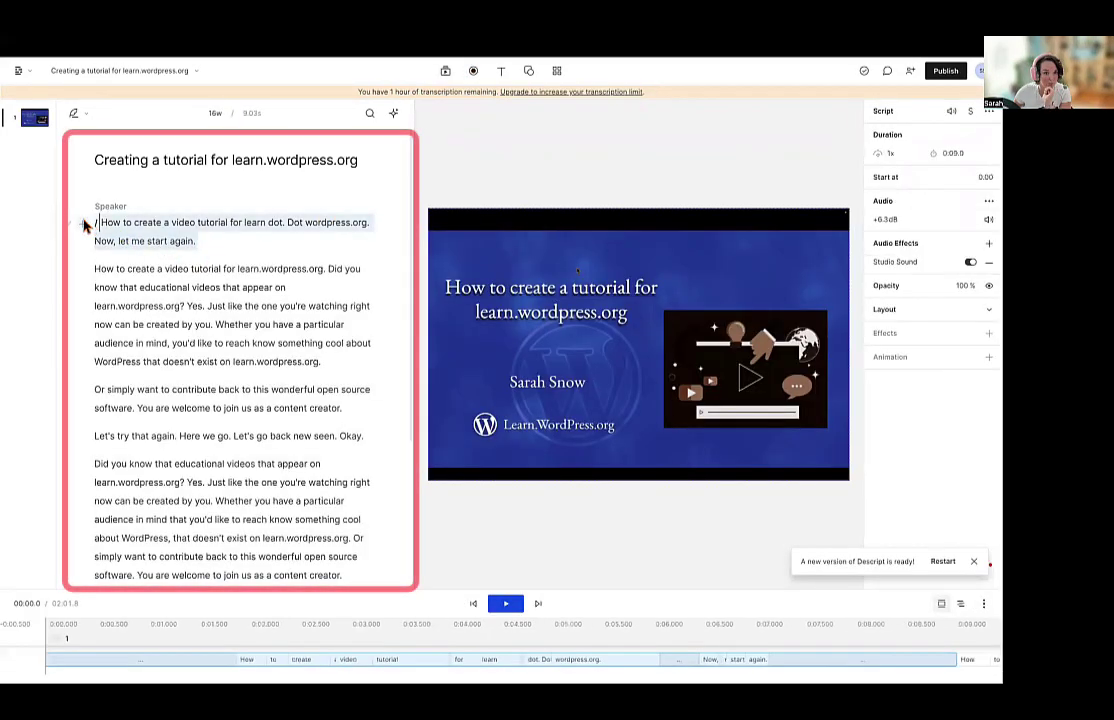
key(BackSpace)
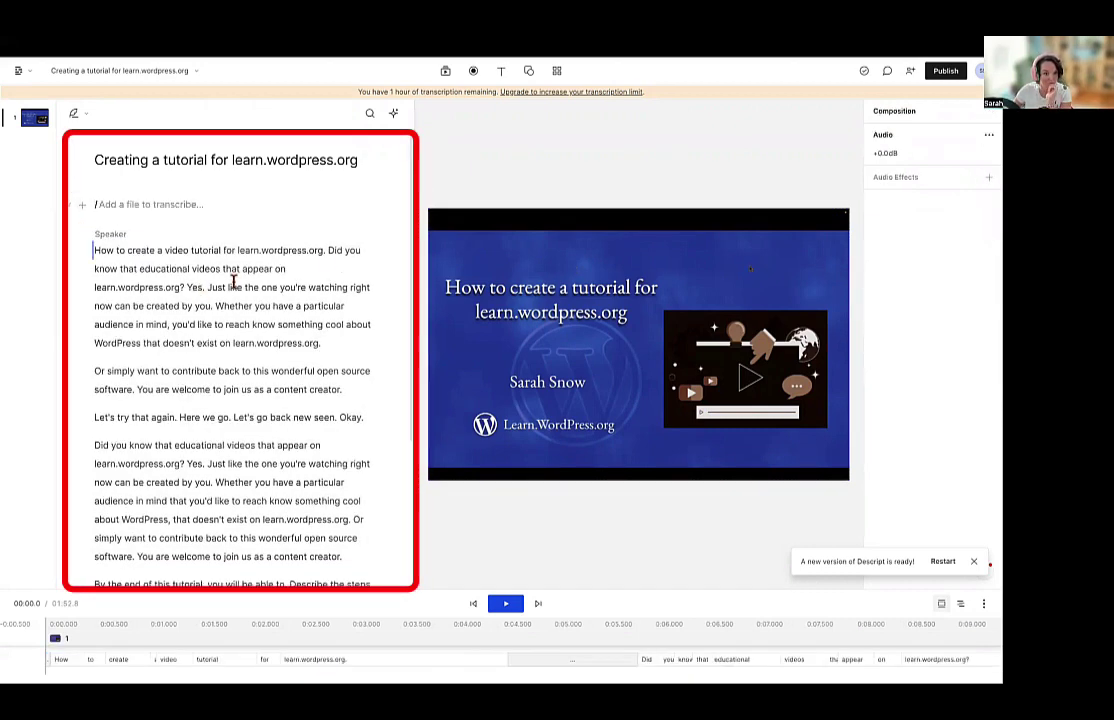
drag(330, 250, 366, 400)
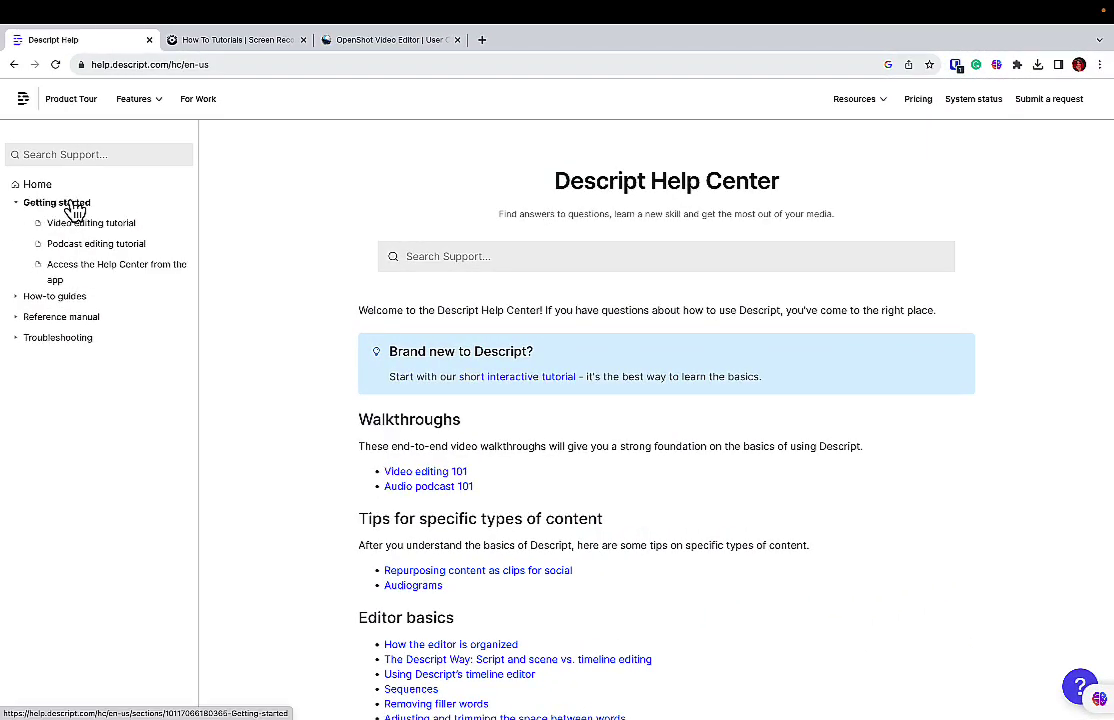
Move past the ScreenPal tutorials tab to the OpenShot User Guide and scroll down it.
click(226, 48)
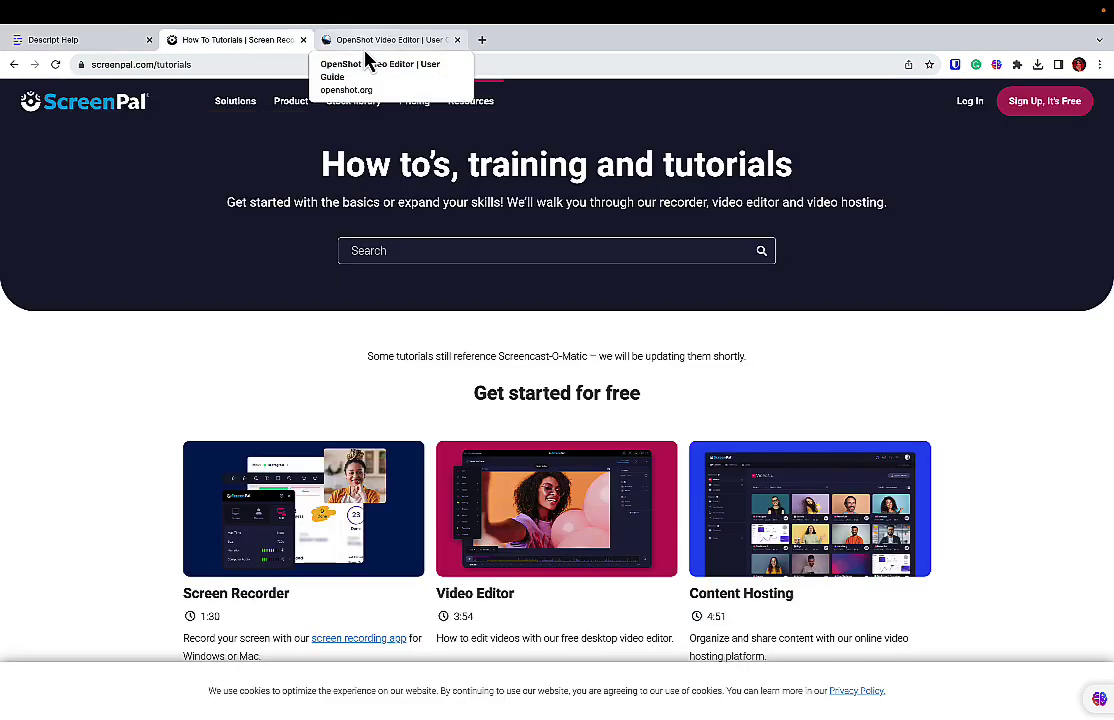
click(365, 48)
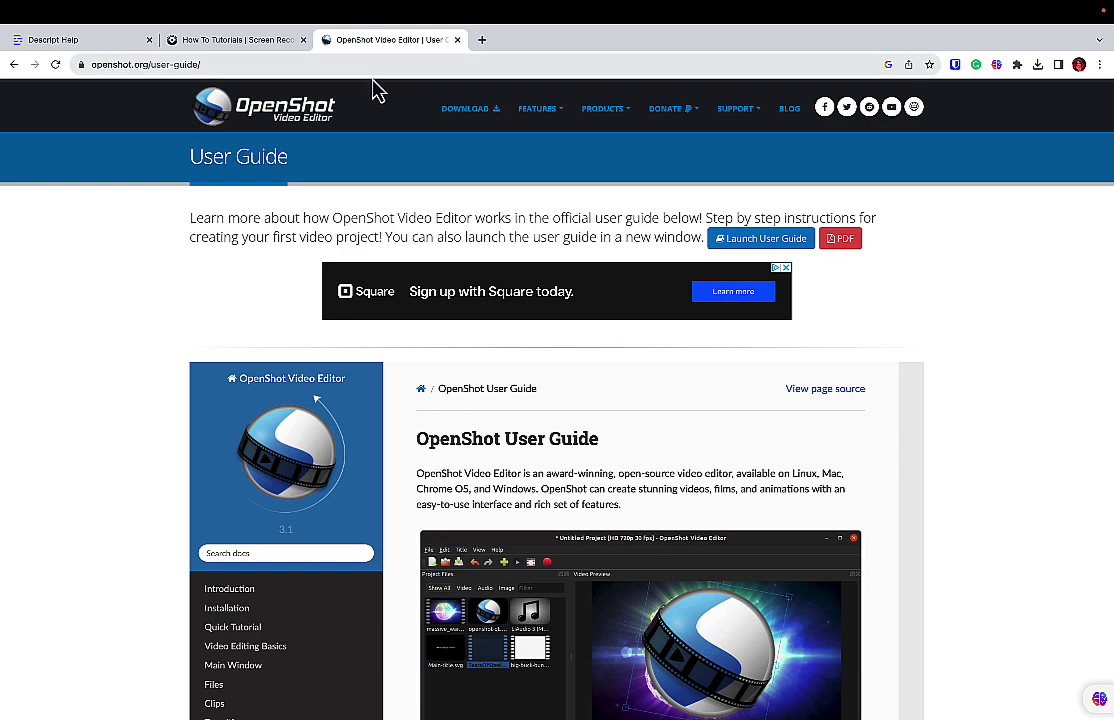
scroll(398, 182, down, 3)
scroll(398, 182, down, 2)
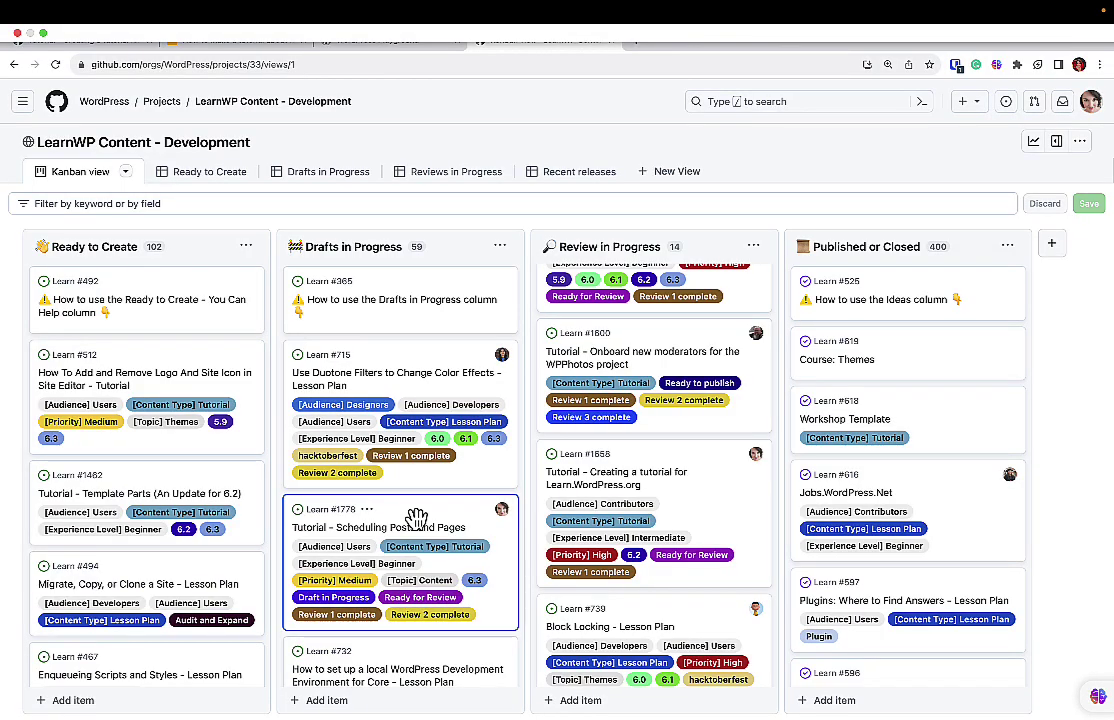
Move the Learn #1778 card from Drafts in Progress to the Review in Progress column.
drag(416, 518, 646, 440)
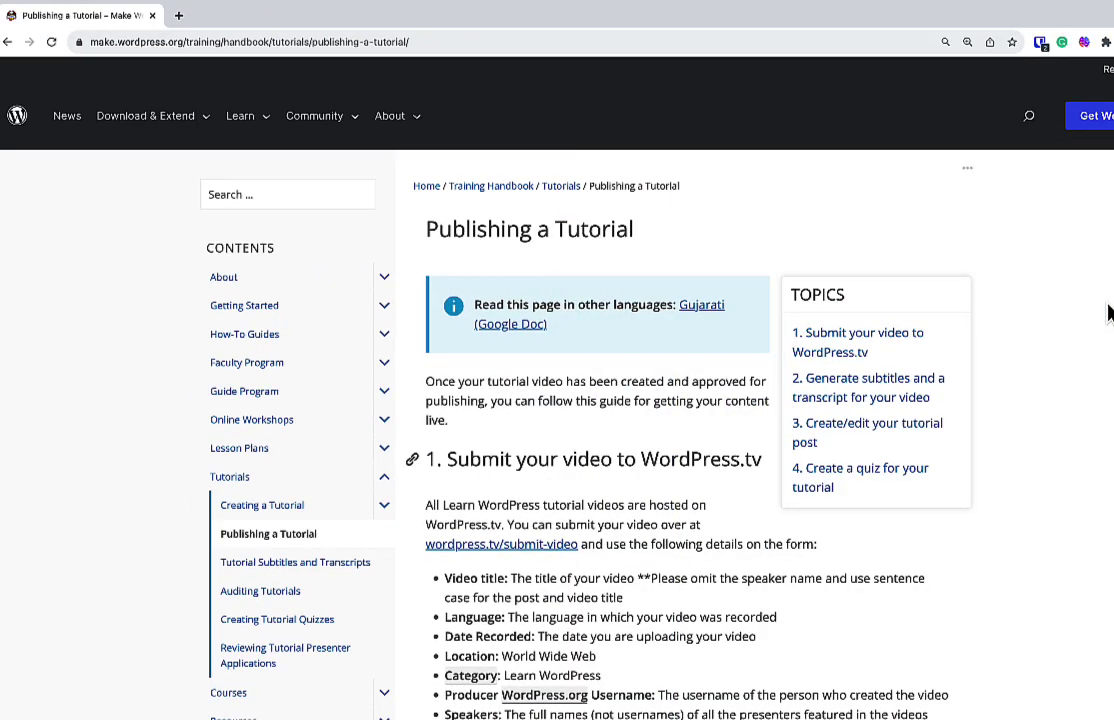
Scroll the Publishing a Tutorial handbook down to section 3, Create/edit your tutorial post.
scroll(1108, 313, down, 10)
scroll(1108, 313, down, 2)
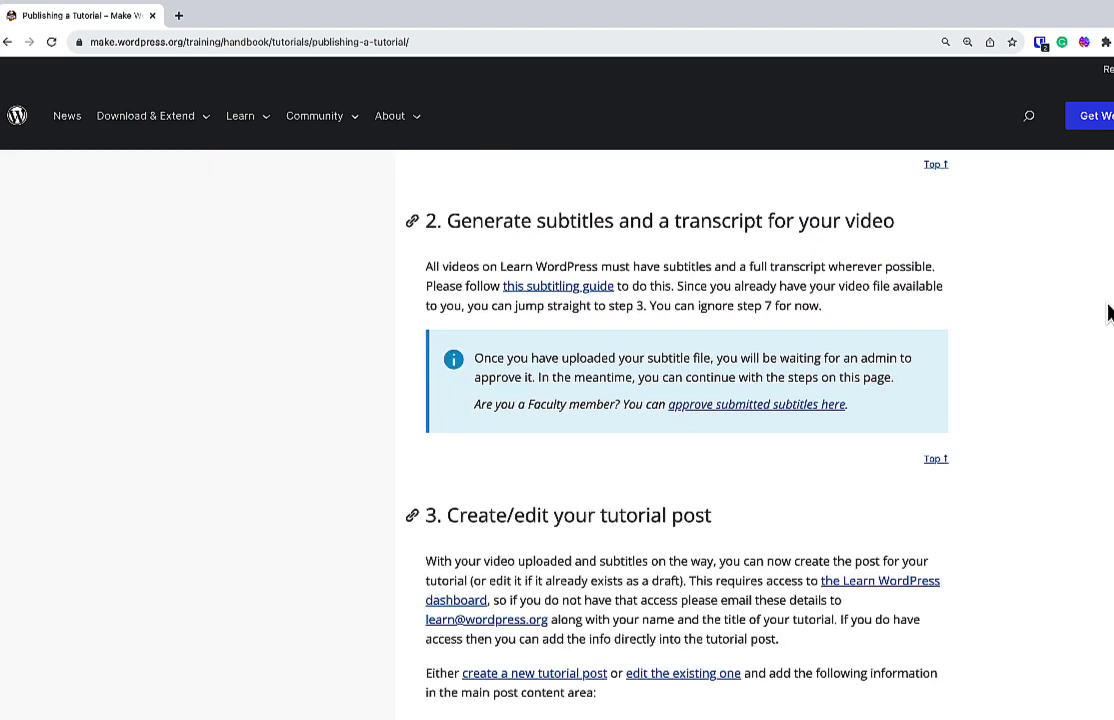
scroll(1108, 313, down, 5)
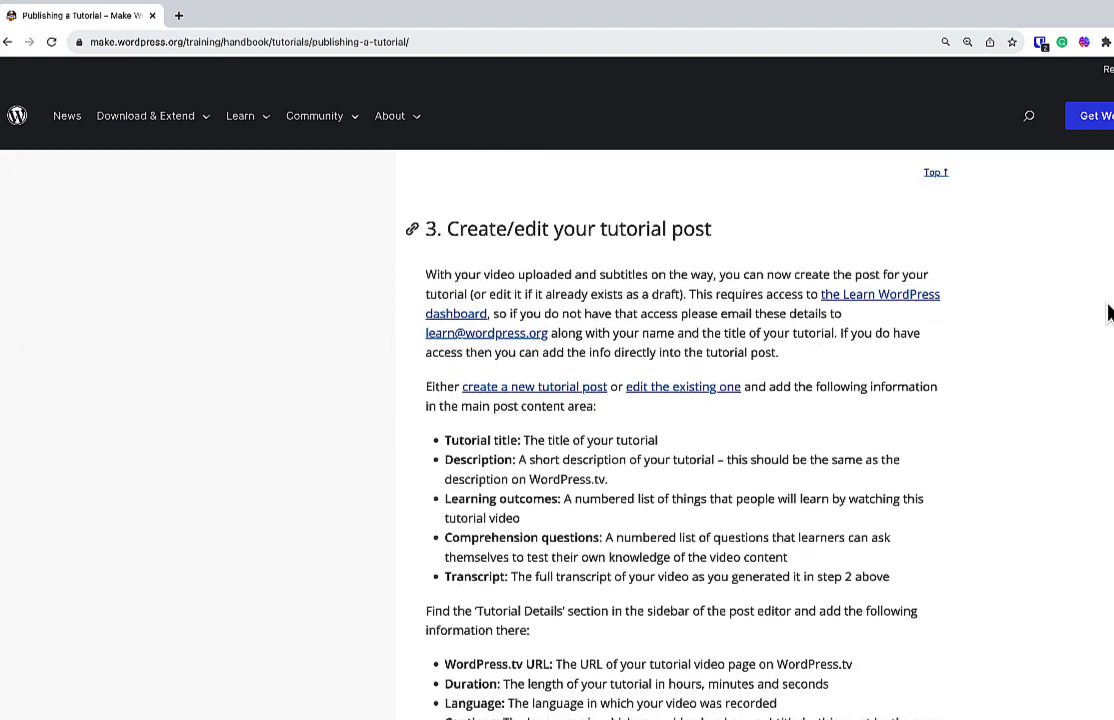